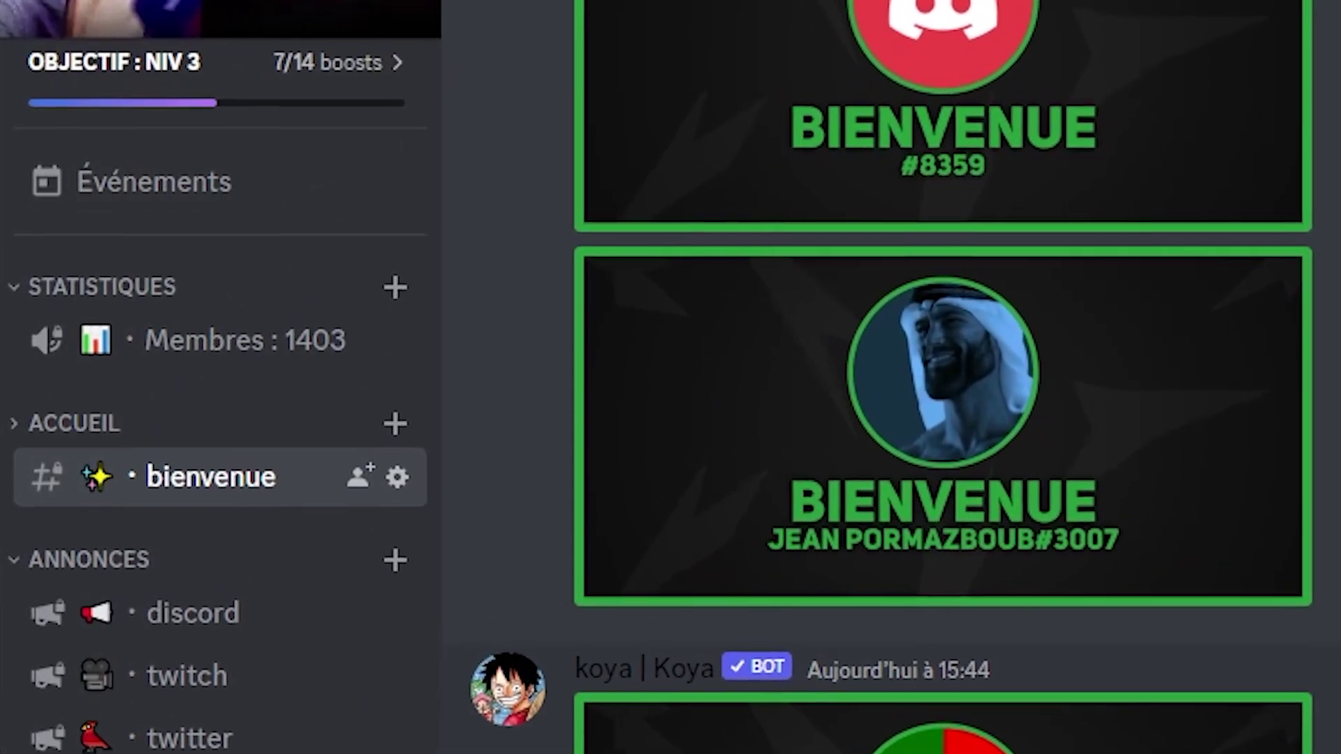
- Play the first three seconds of BillySimpson and show its properties (Position 1920, 1080, Scale 100)
{"action": "scroll", "coordinate": [462, 385], "scroll_direction": "up", "scroll_amount": 5}
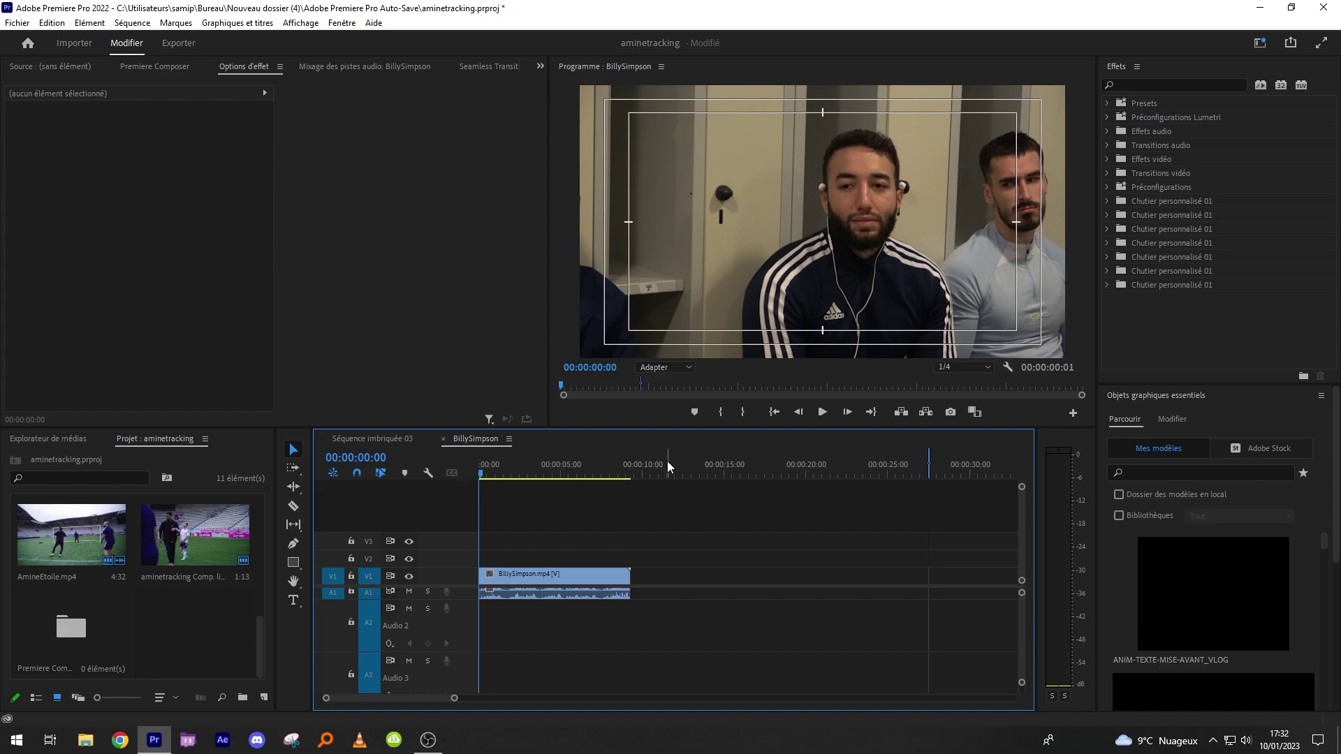
{"action": "key", "text": "space"}
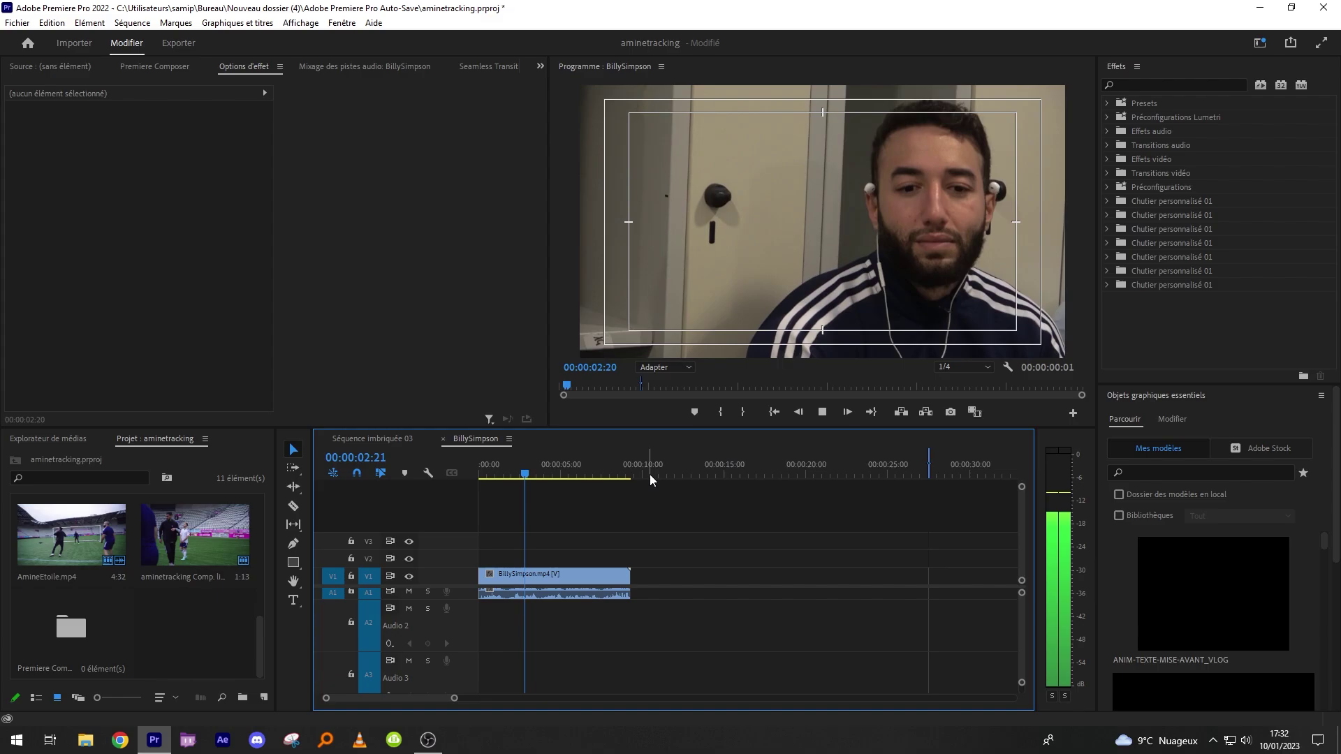
{"action": "key", "text": "space"}
{"action": "key", "text": "d"}
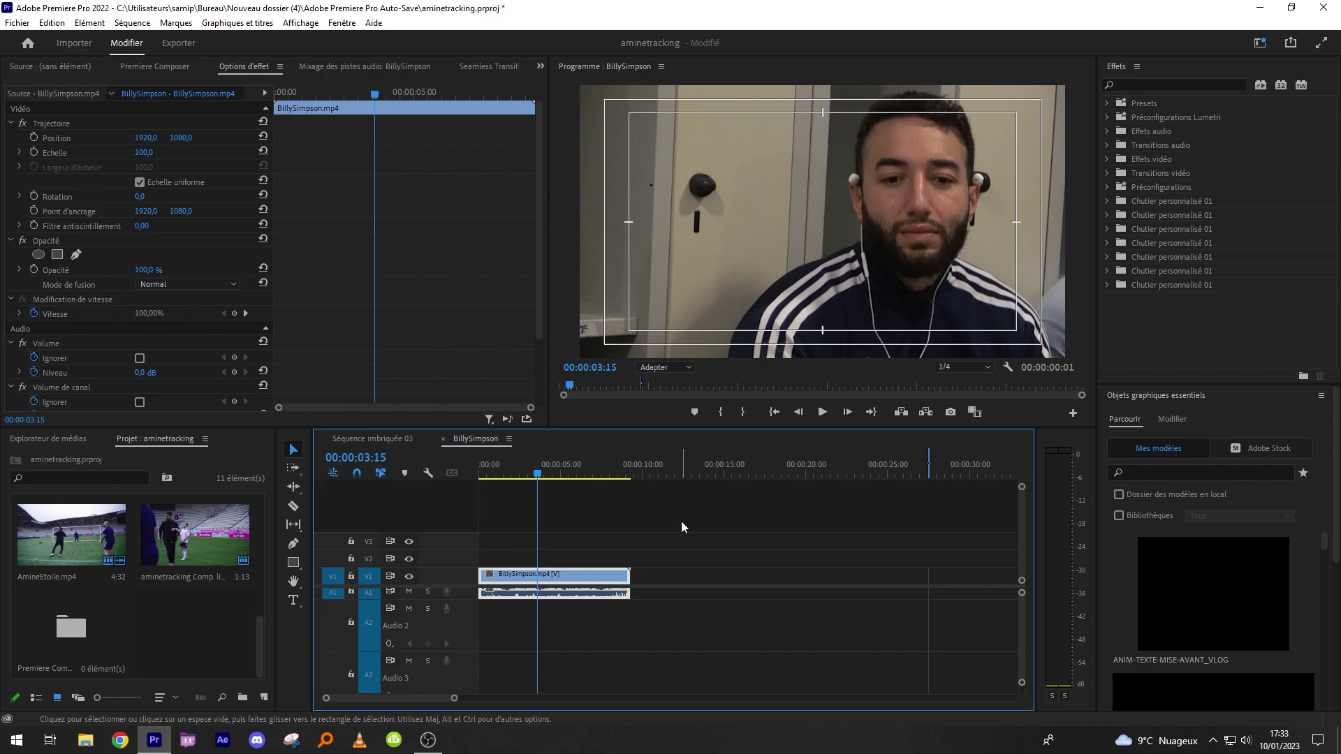
- Add MONKEY CLAPPING CYMBALS after BillySimpson, play it, and check both clips' Effect Controls
{"action": "left_click_drag", "start_coordinate": [682, 521], "coordinate": [660, 574]}
{"action": "left_click", "coordinate": [749, 465]}
{"action": "key", "text": "space"}
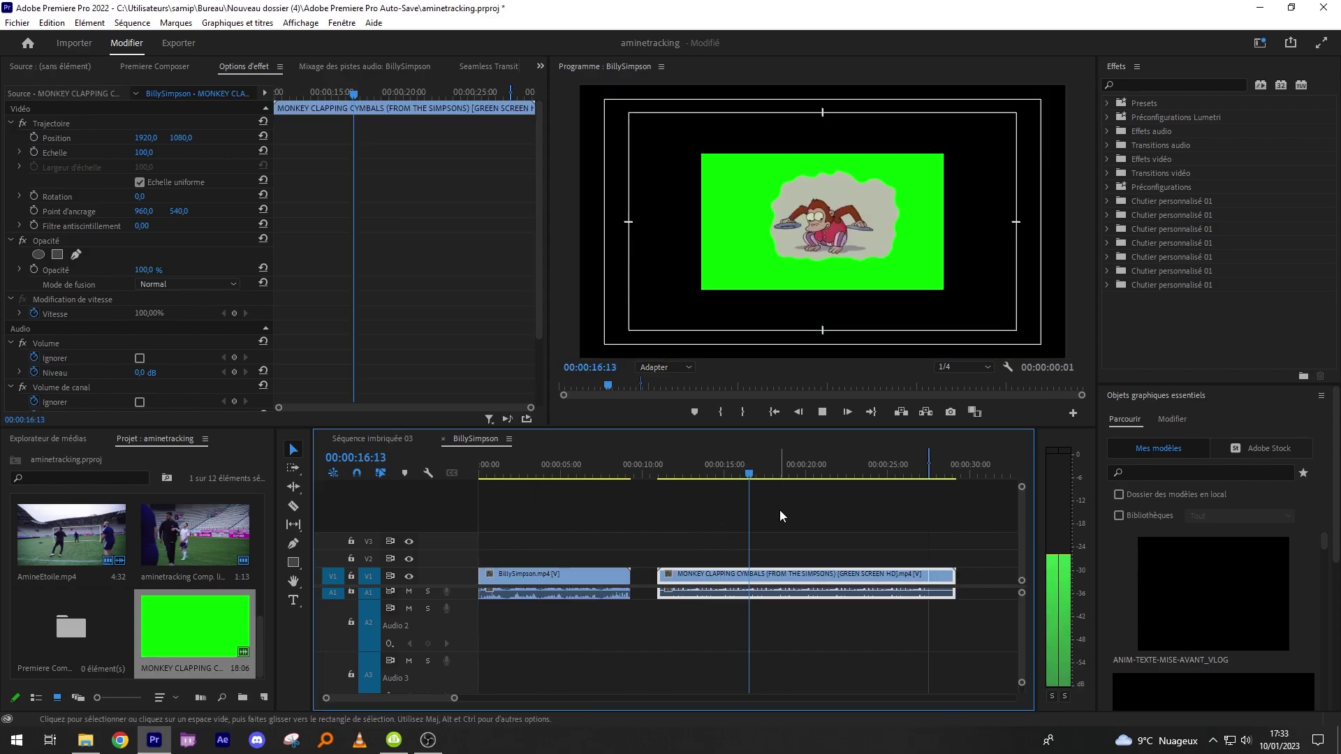
{"action": "left_click", "coordinate": [540, 574]}
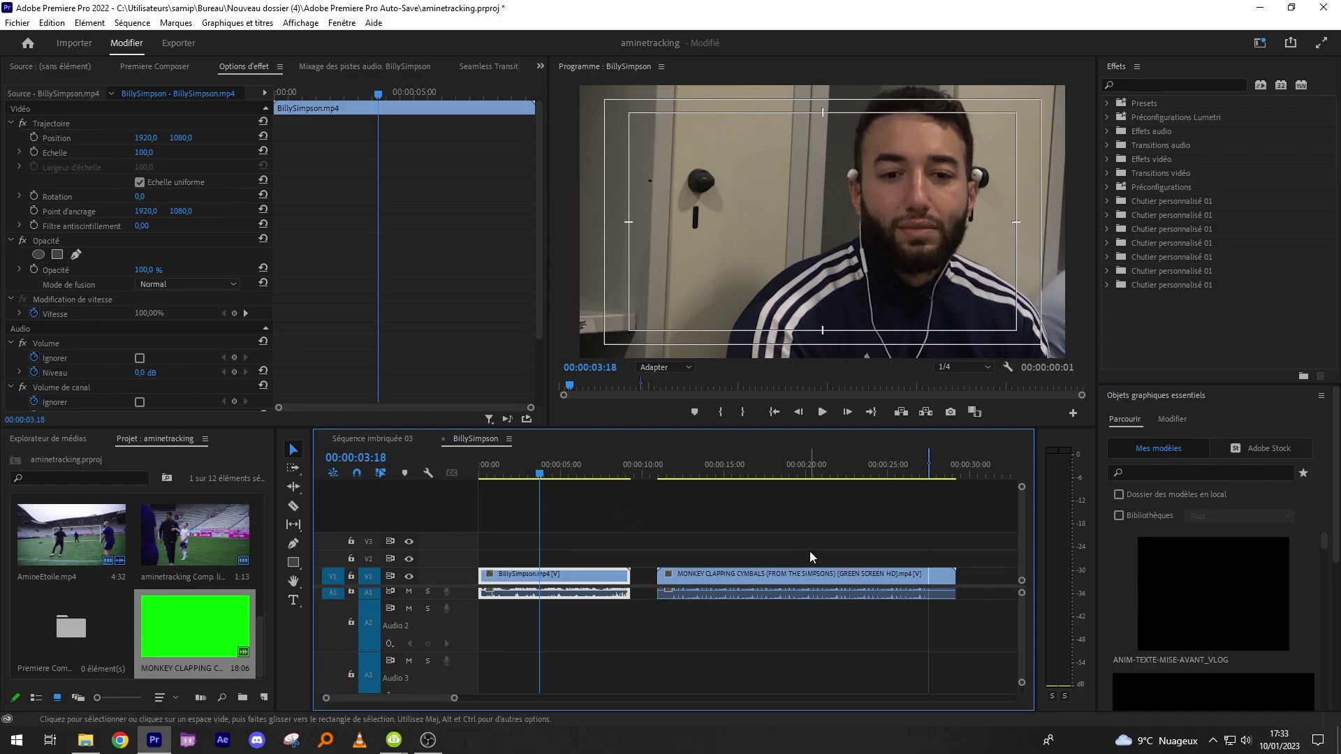
{"action": "left_click", "coordinate": [780, 575]}
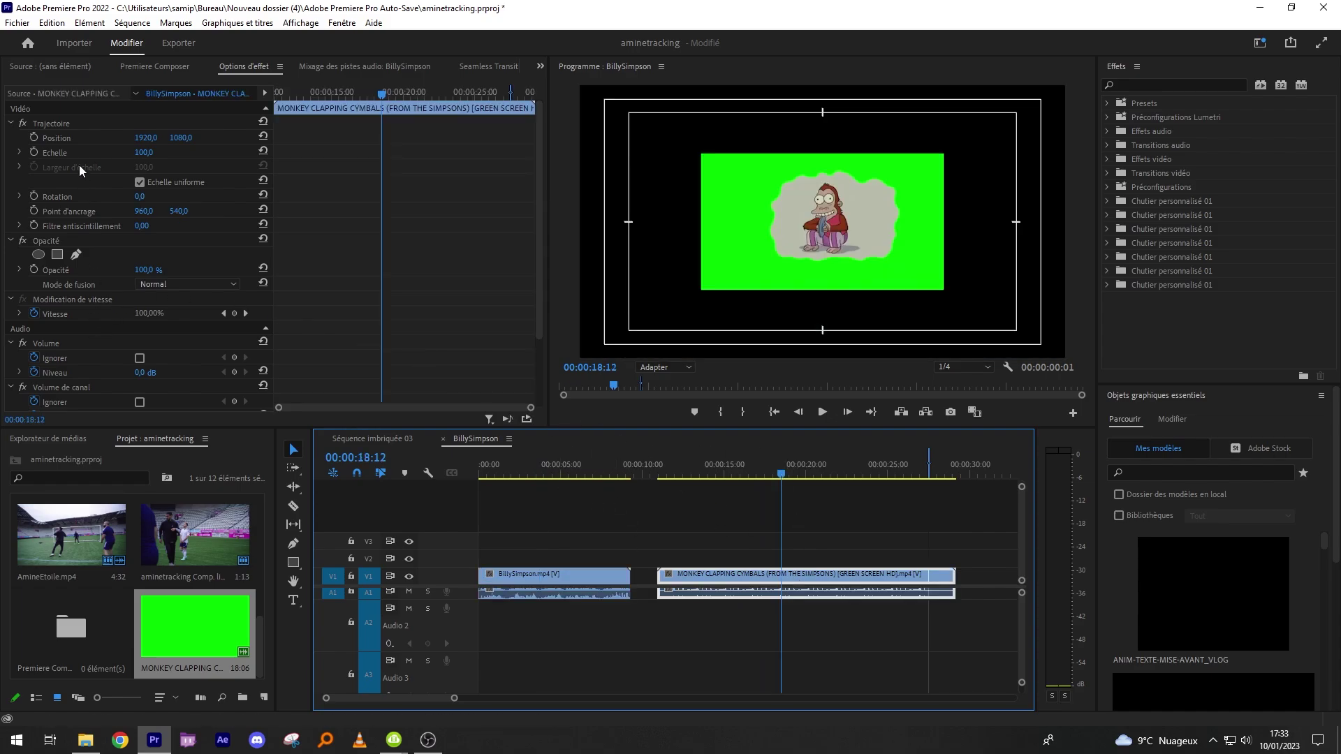
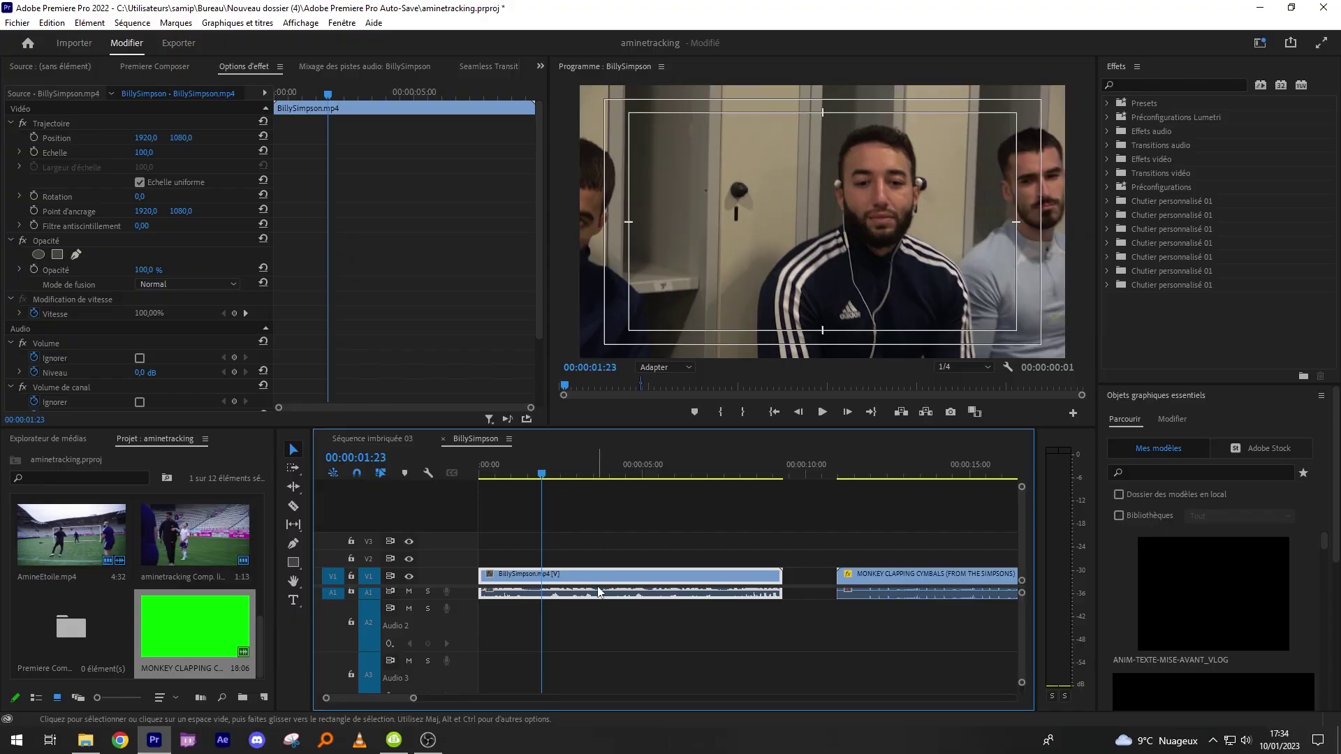
- Cut the BillySimpson clip at 00:00:06:05 and replace that section with an After Effects composition
{"action": "left_click_drag", "start_coordinate": [551, 473], "coordinate": [684, 473]}
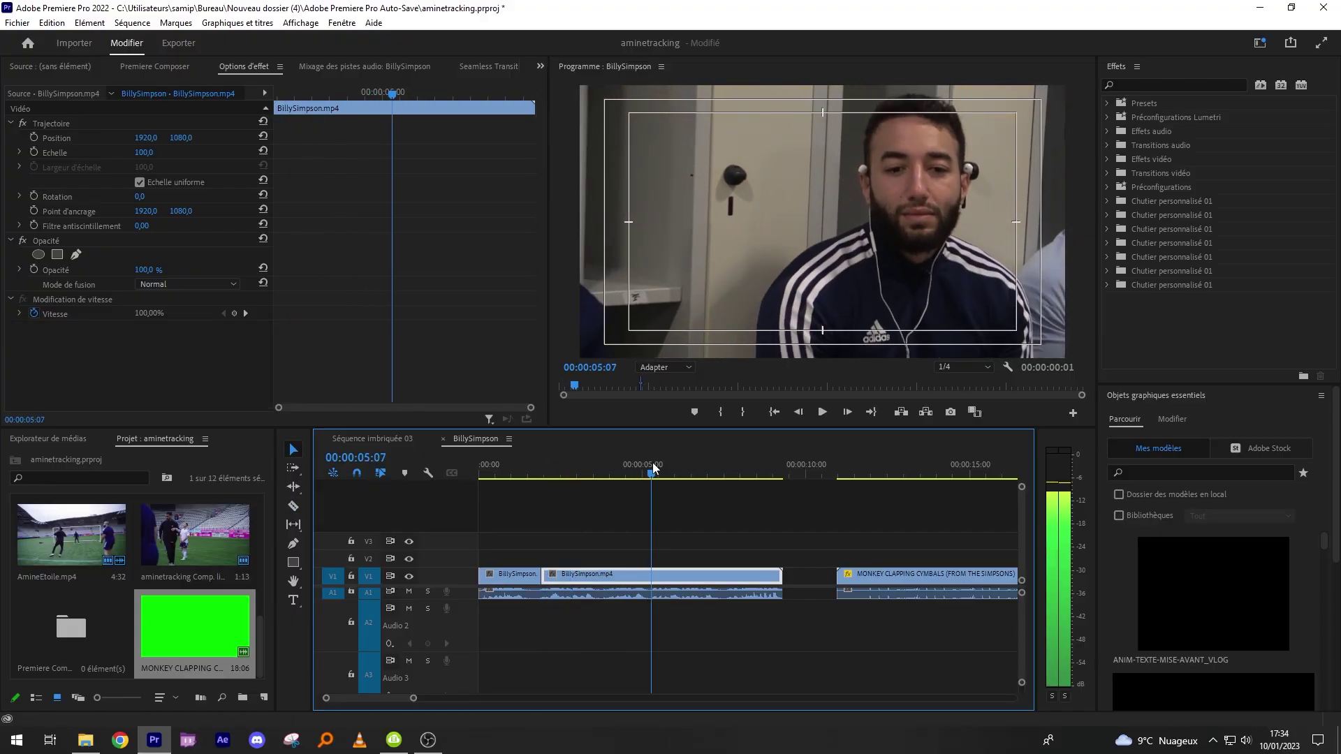
{"action": "key", "text": "c"}
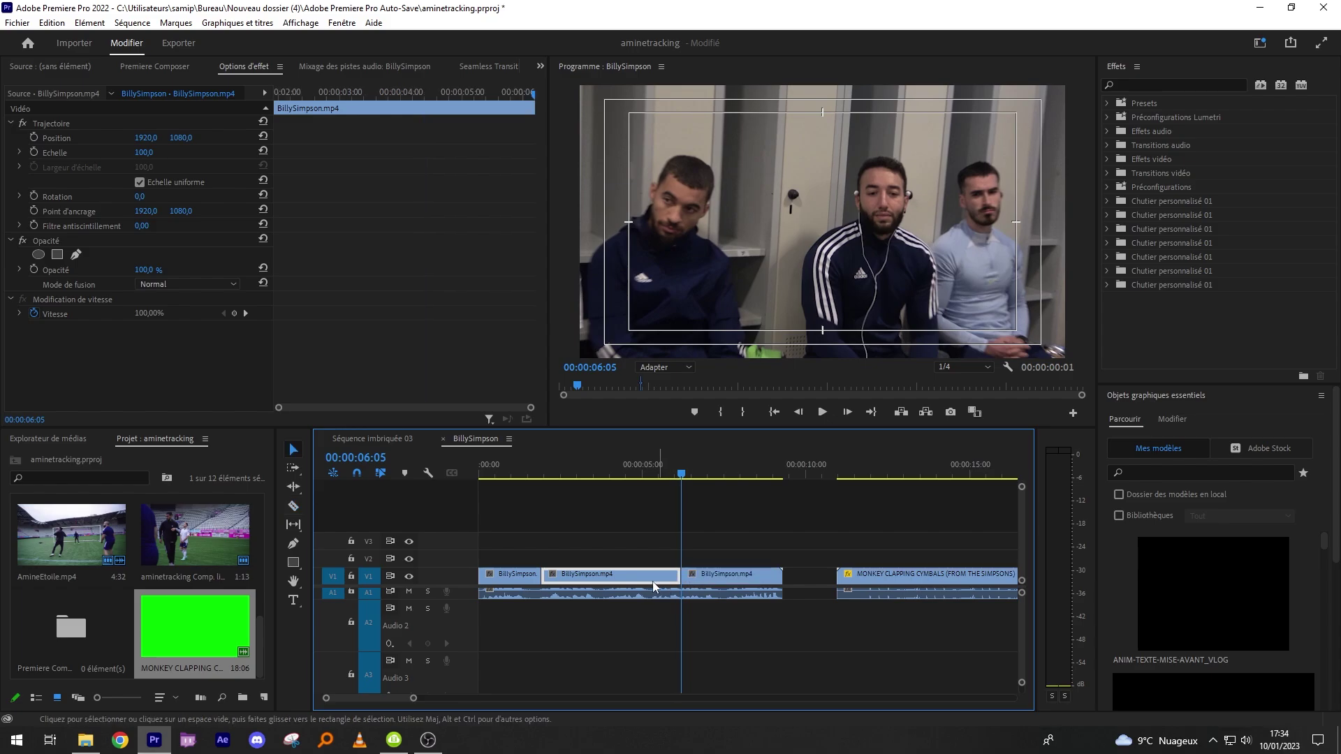
{"action": "right_click", "coordinate": [638, 583]}
{"action": "left_click", "coordinate": [795, 193]}
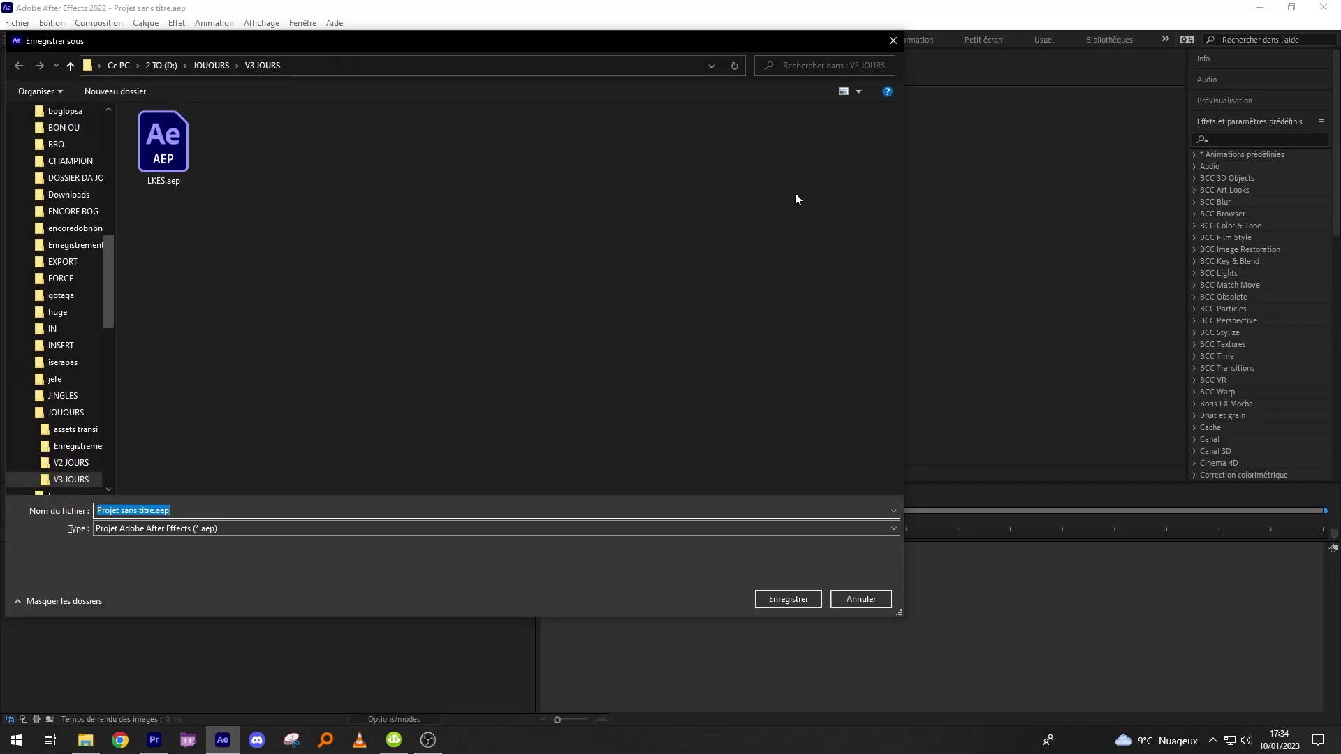
- Save the project as TRACKING BILLY.aep and return to the first frame
{"action": "type", "text": "TRACKING"}
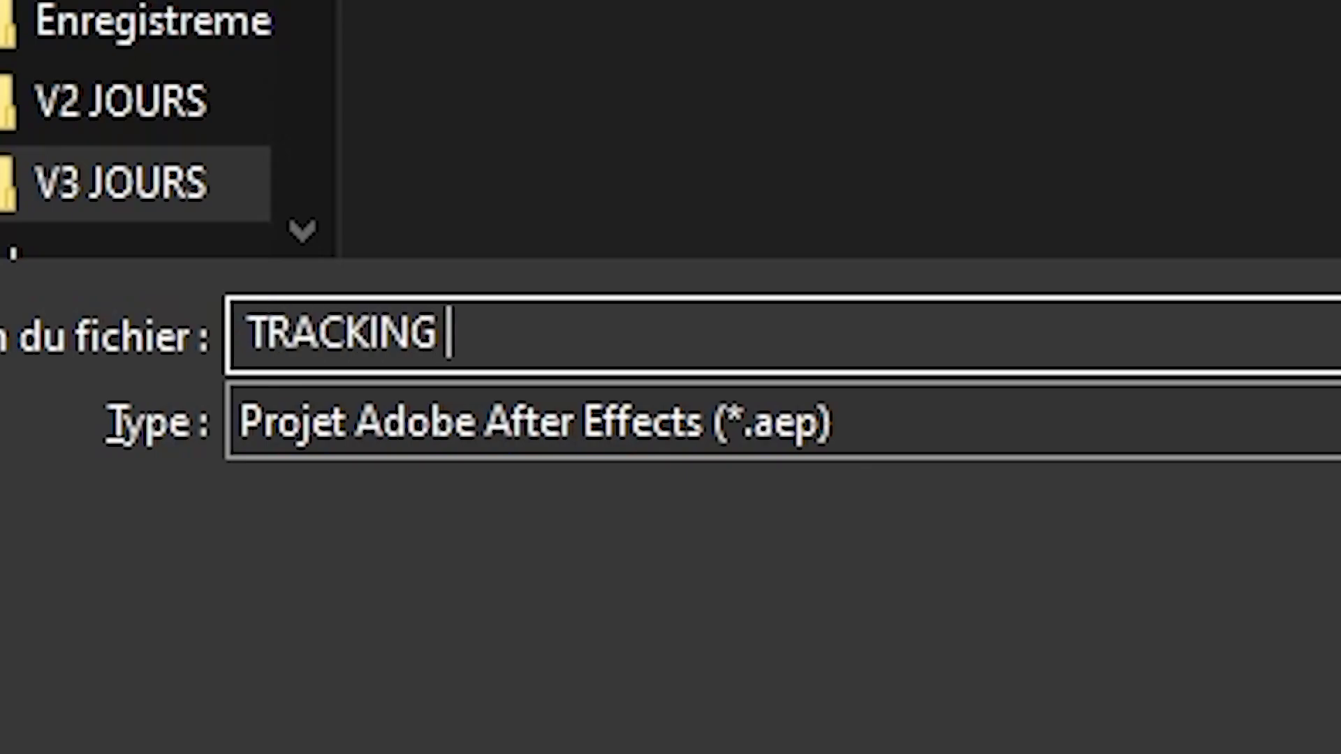
{"action": "type", "text": "LY"}
{"action": "key", "text": "Return"}
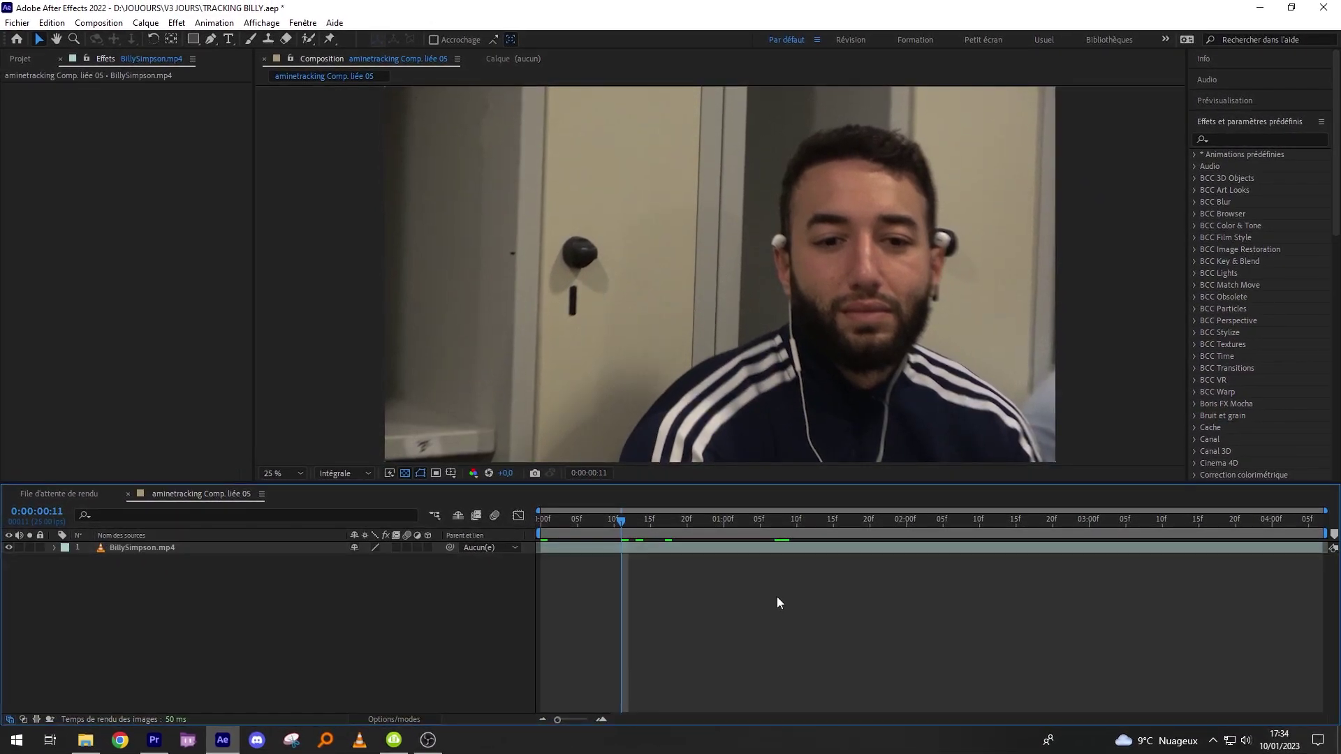
{"action": "key", "text": "Home"}
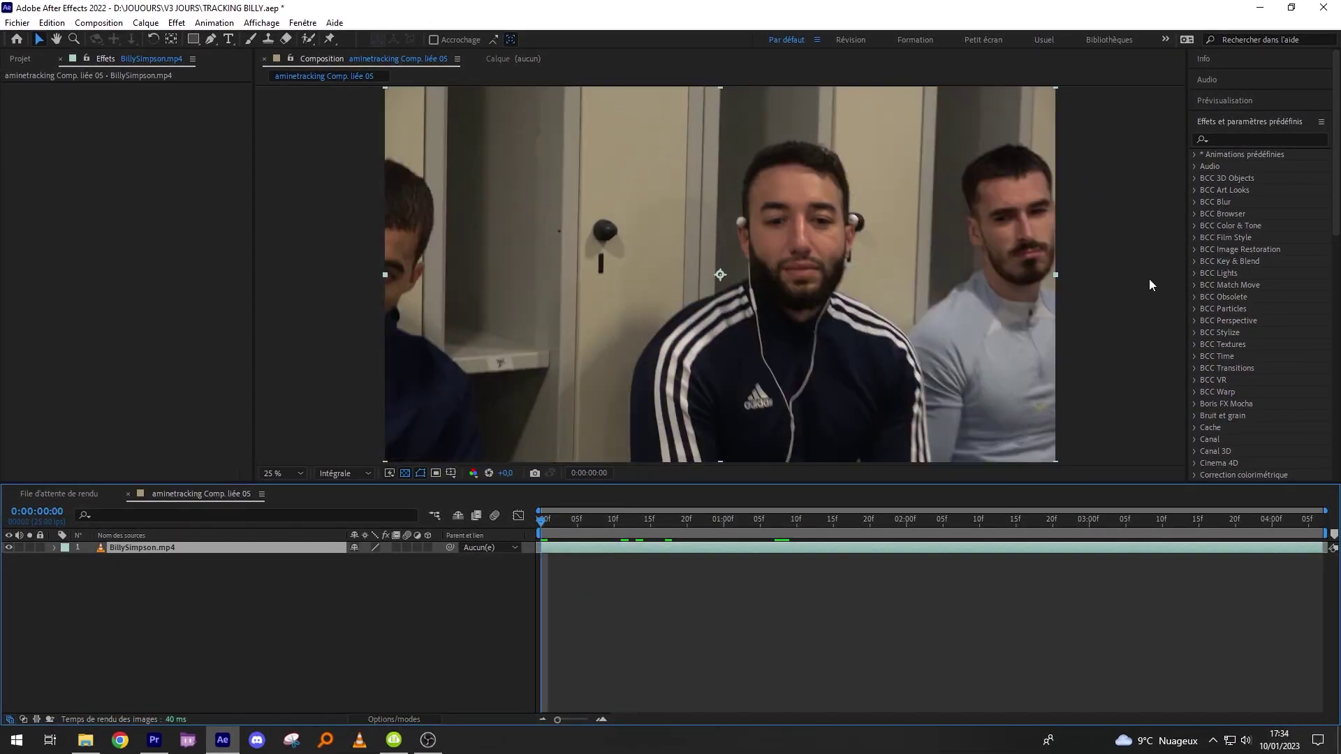
- Run Track Camera on BillySimpson.mp4 with Detailed Analysis enabled
{"action": "left_click", "coordinate": [1251, 122]}
{"action": "left_click", "coordinate": [1205, 203]}
{"action": "left_click", "coordinate": [1246, 222]}
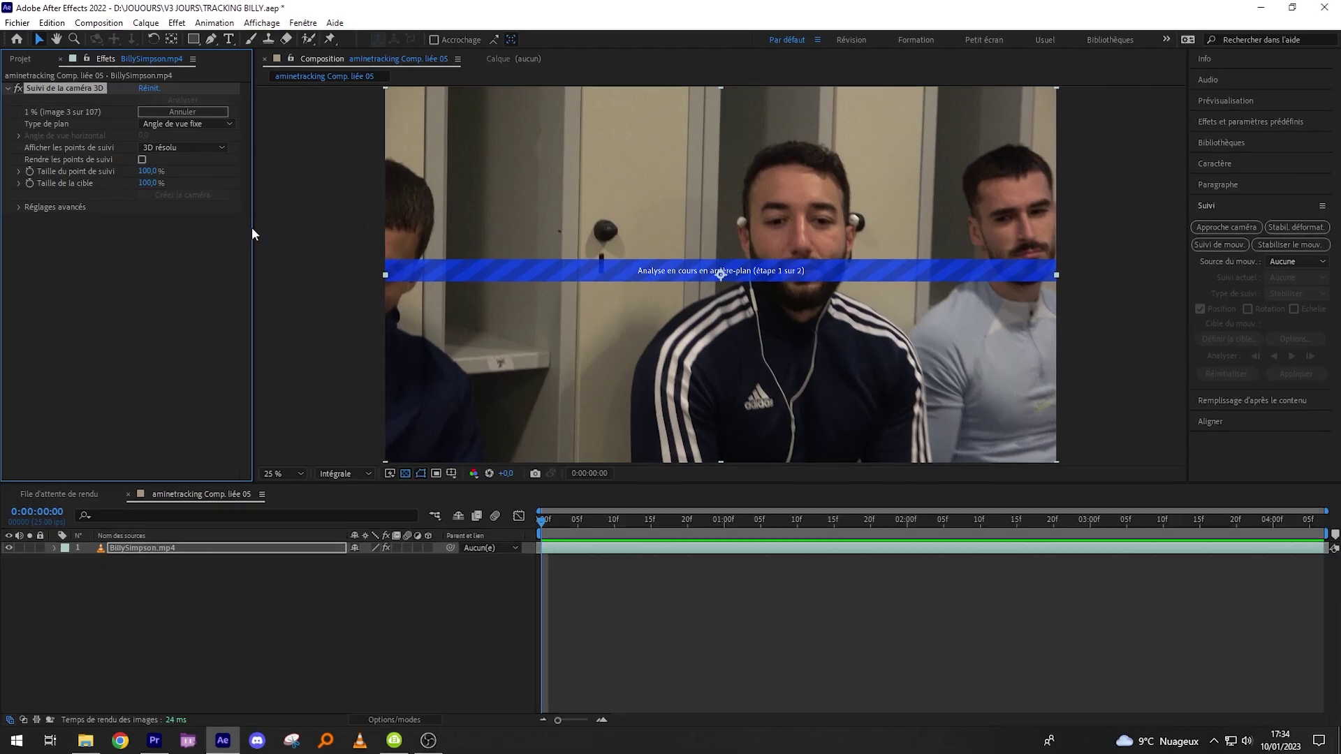
{"action": "left_click", "coordinate": [21, 212]}
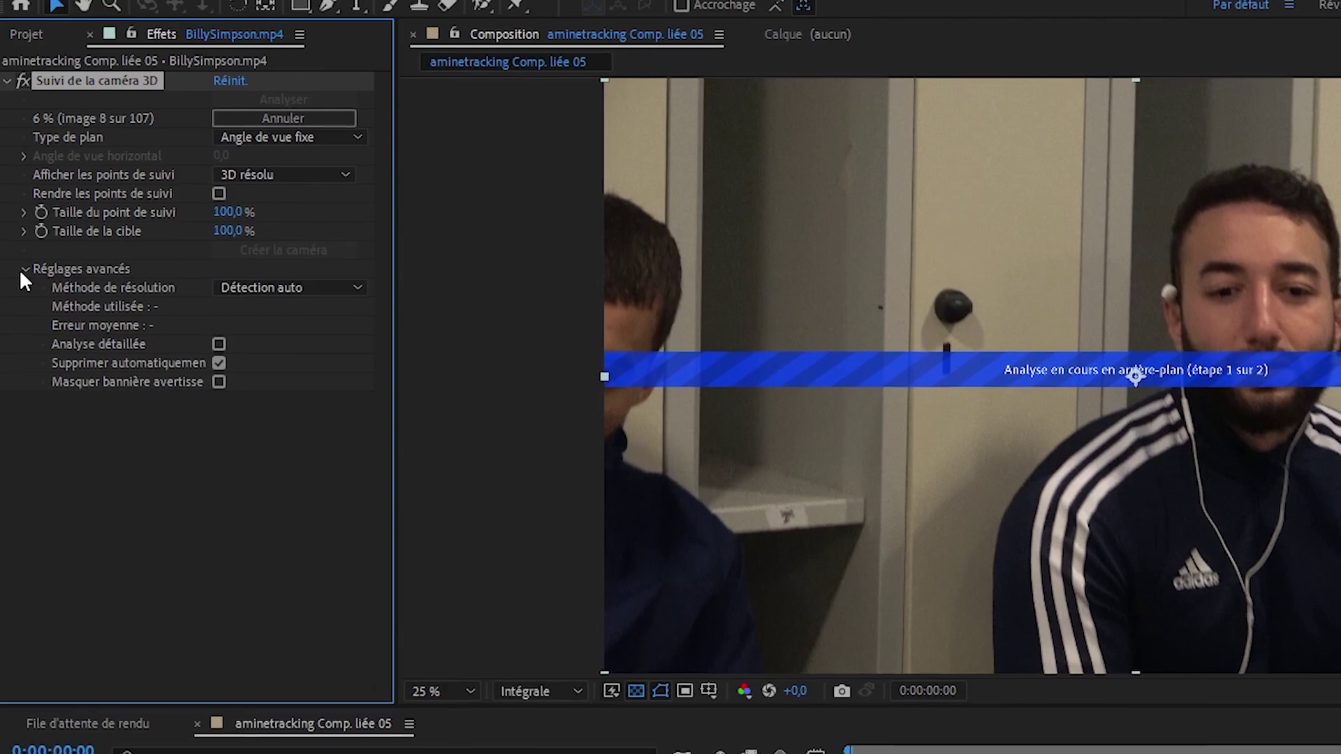
{"action": "left_click", "coordinate": [224, 351]}
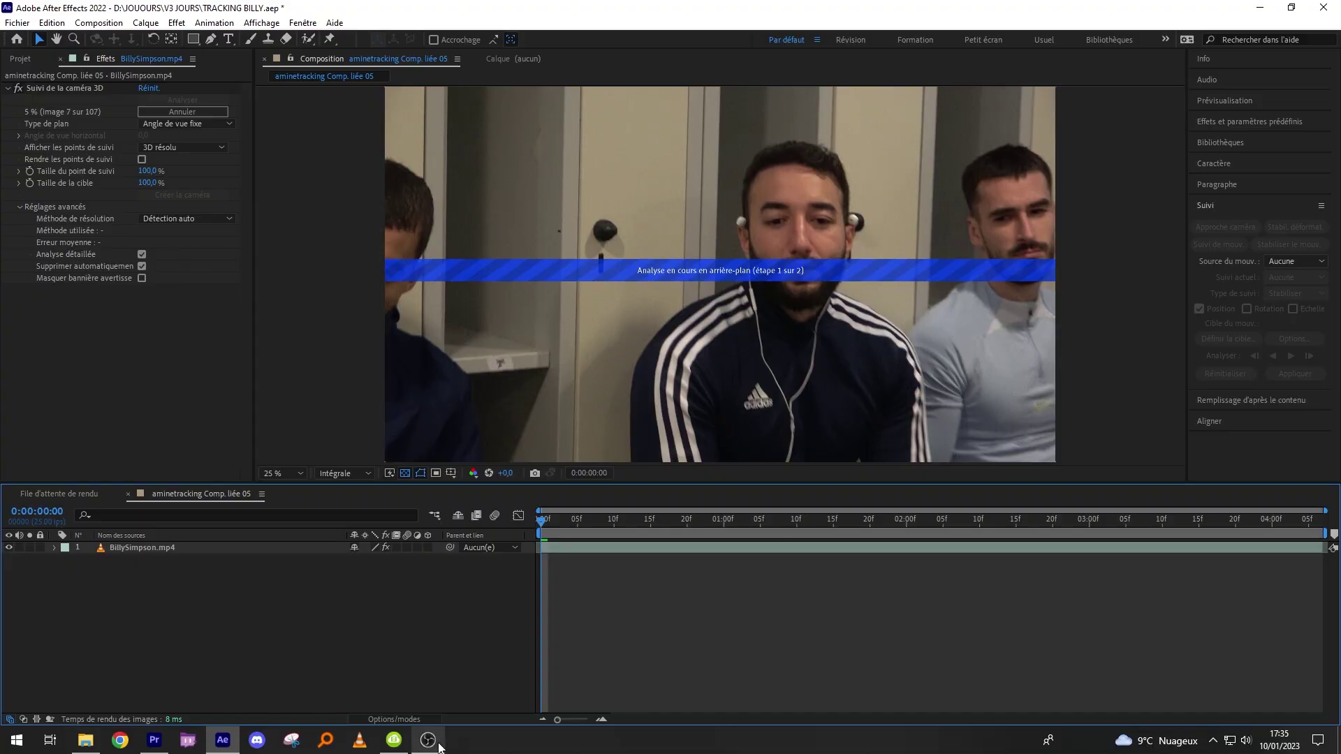
{"action": "mouse_move", "coordinate": [439, 746]}
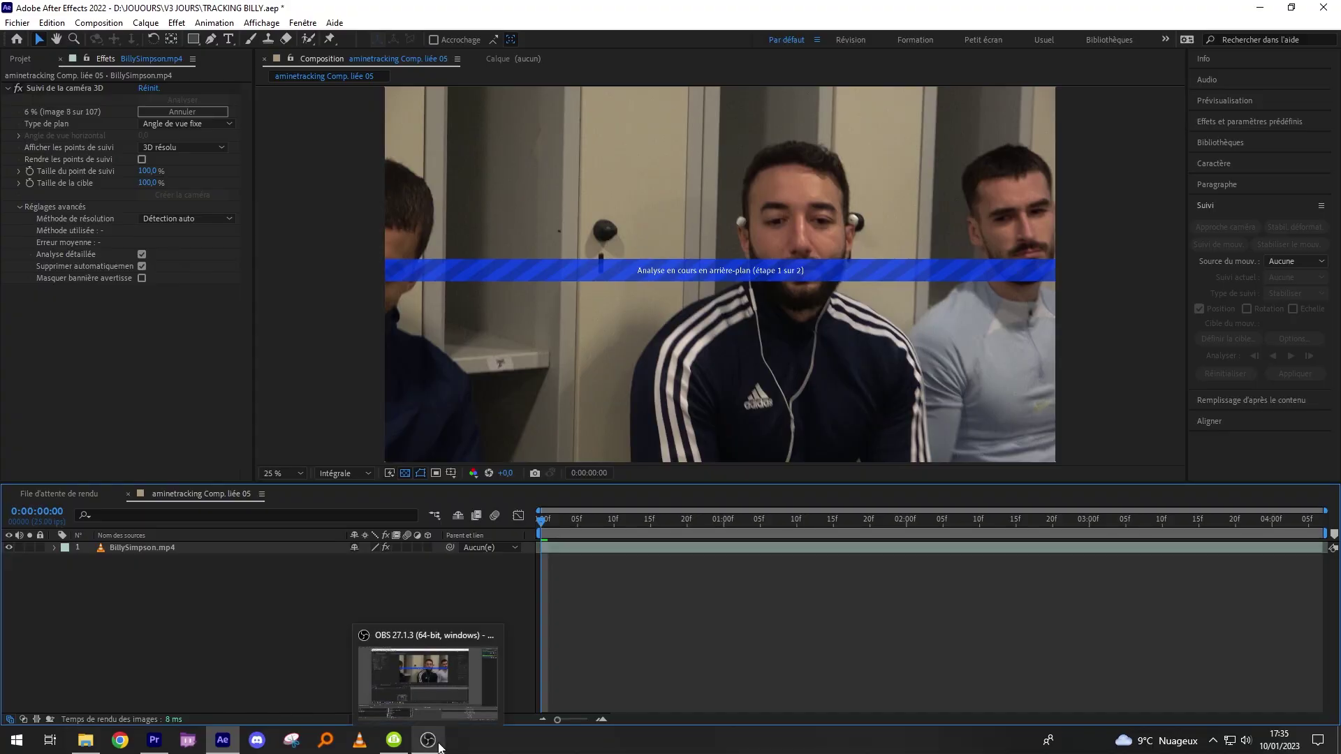
{"action": "left_click", "coordinate": [430, 682]}
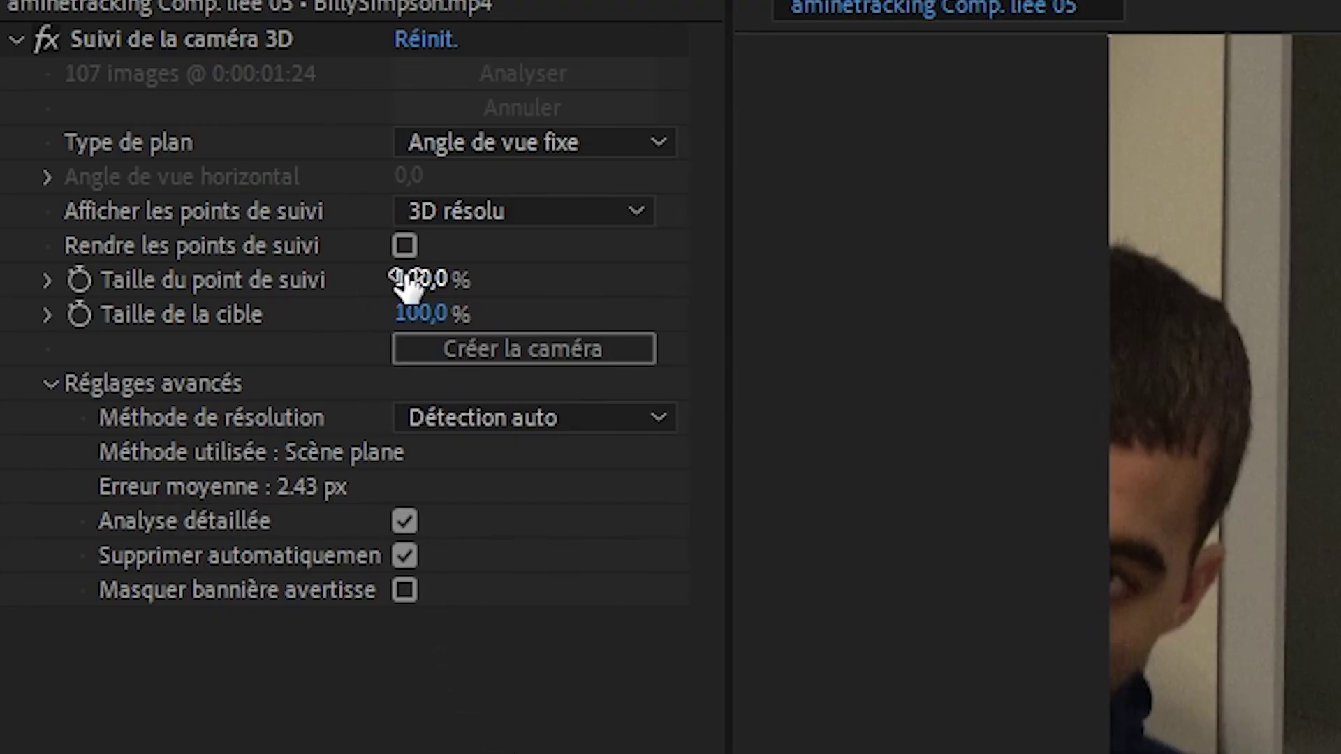
- Enlarge the track points, target the man's forehead, and create a tracked solid and camera there
{"action": "left_click", "coordinate": [473, 277]}
{"action": "left_click_drag", "start_coordinate": [598, 258], "coordinate": [195, 165]}
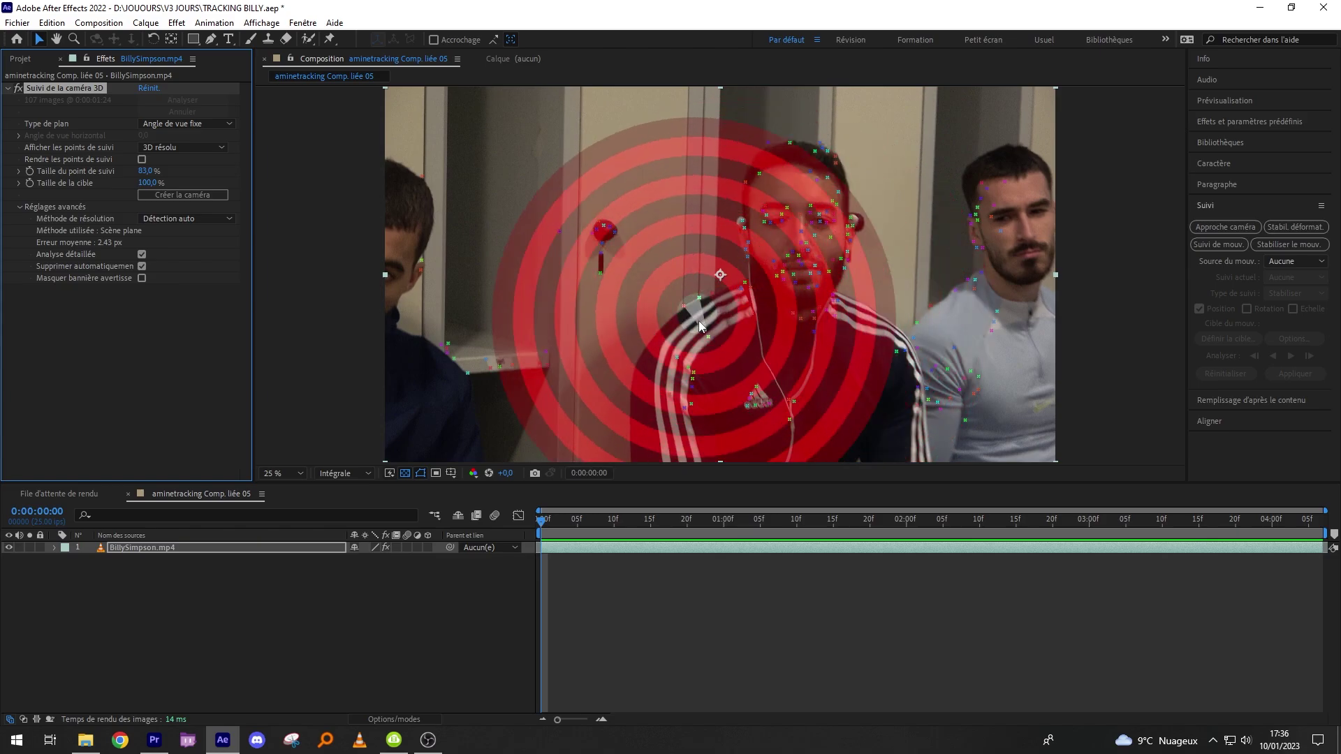
{"action": "left_click", "coordinate": [802, 192]}
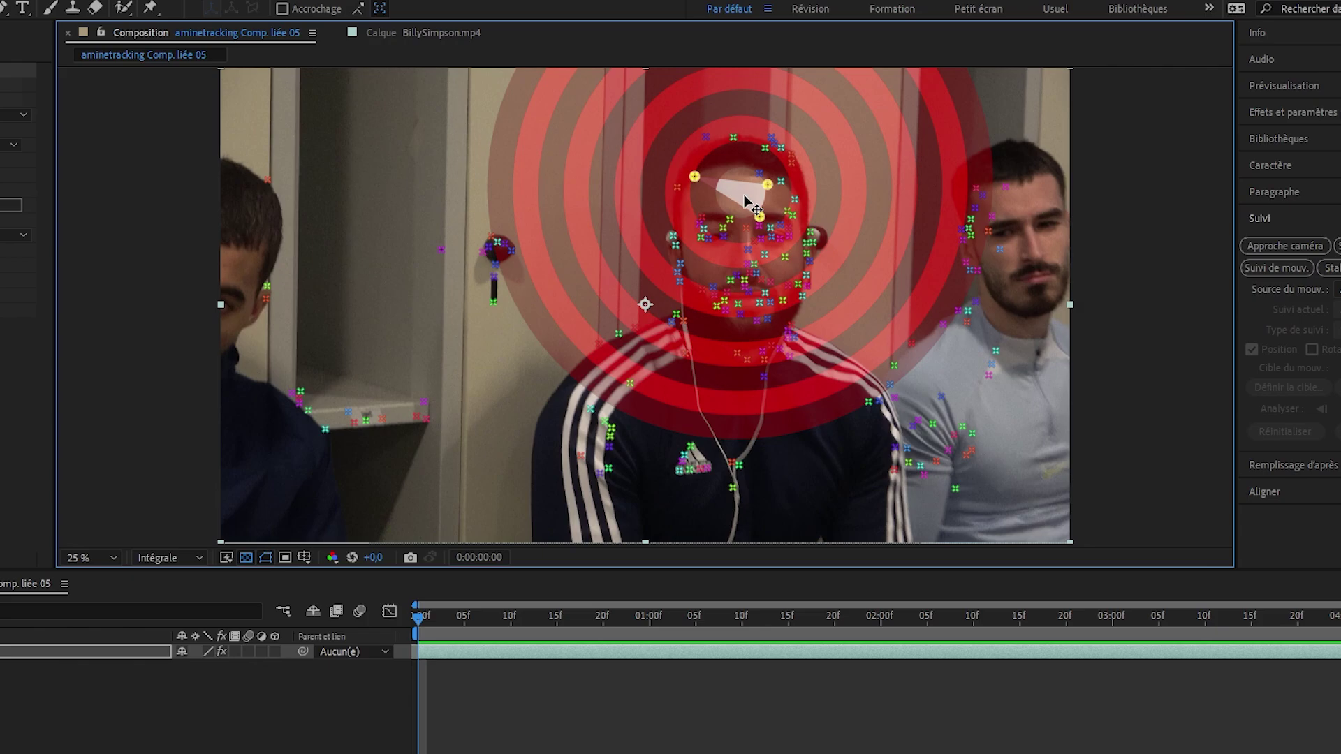
{"action": "right_click", "coordinate": [746, 197]}
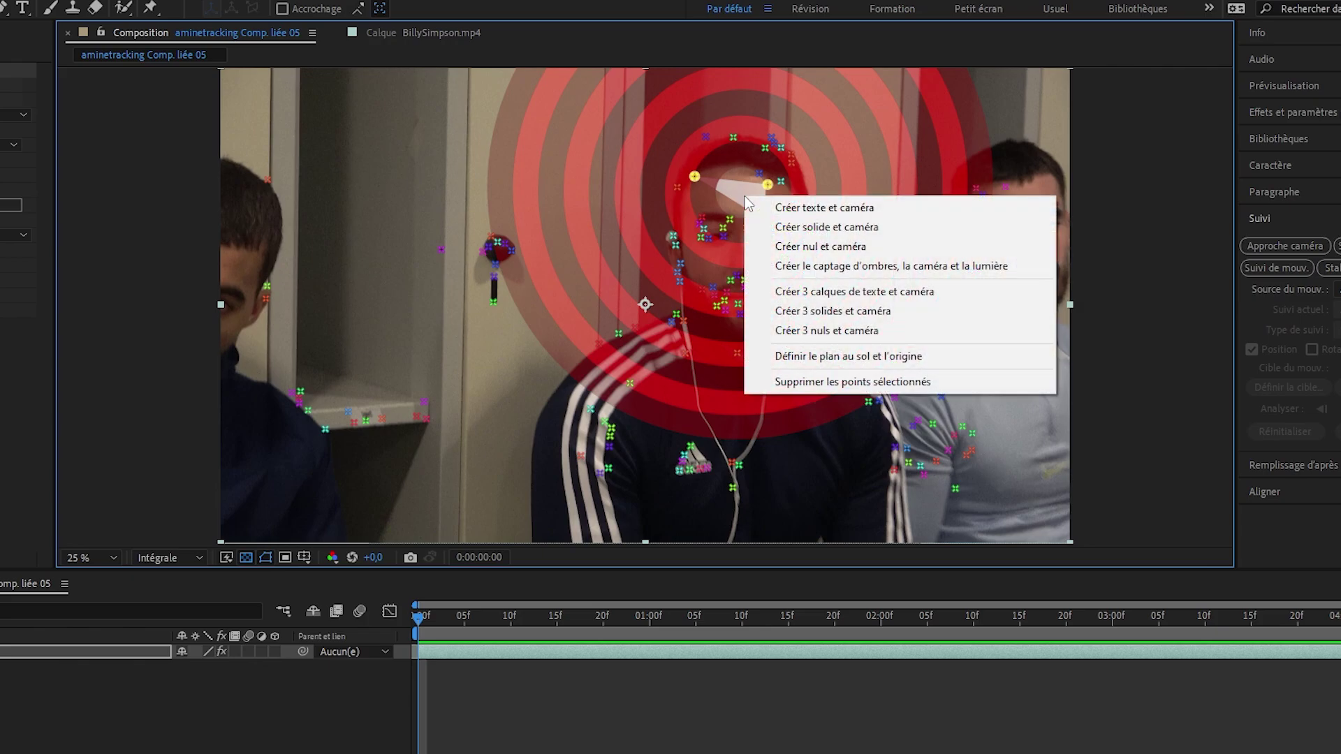
{"action": "left_click", "coordinate": [780, 235]}
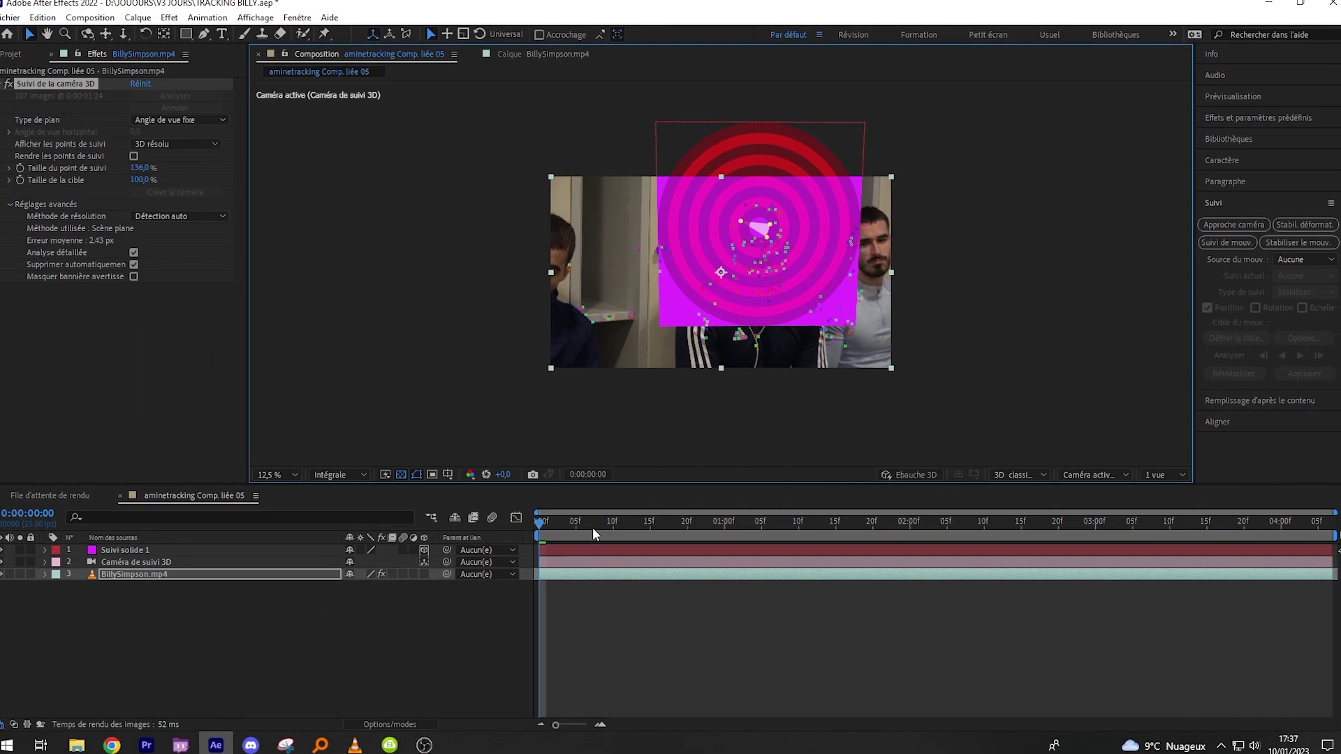
{"action": "mouse_move", "coordinate": [593, 535]}
{"action": "left_mouse_down"}
{"action": "mouse_move", "coordinate": [964, 521]}
{"action": "mouse_move", "coordinate": [517, 538]}
{"action": "left_mouse_up"}
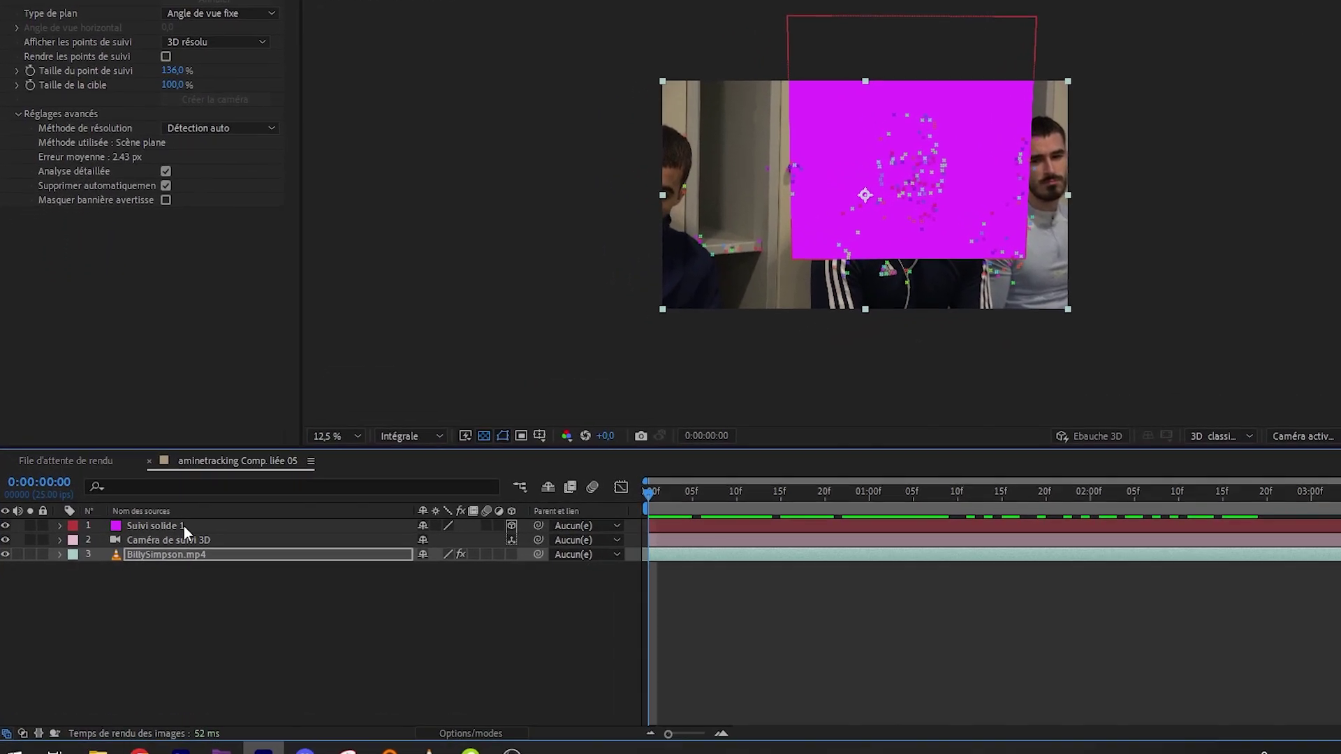
- Pre-compose the Suivi solide 1 layer into a precomp named 'mettre contenu'
{"action": "left_click", "coordinate": [185, 525]}
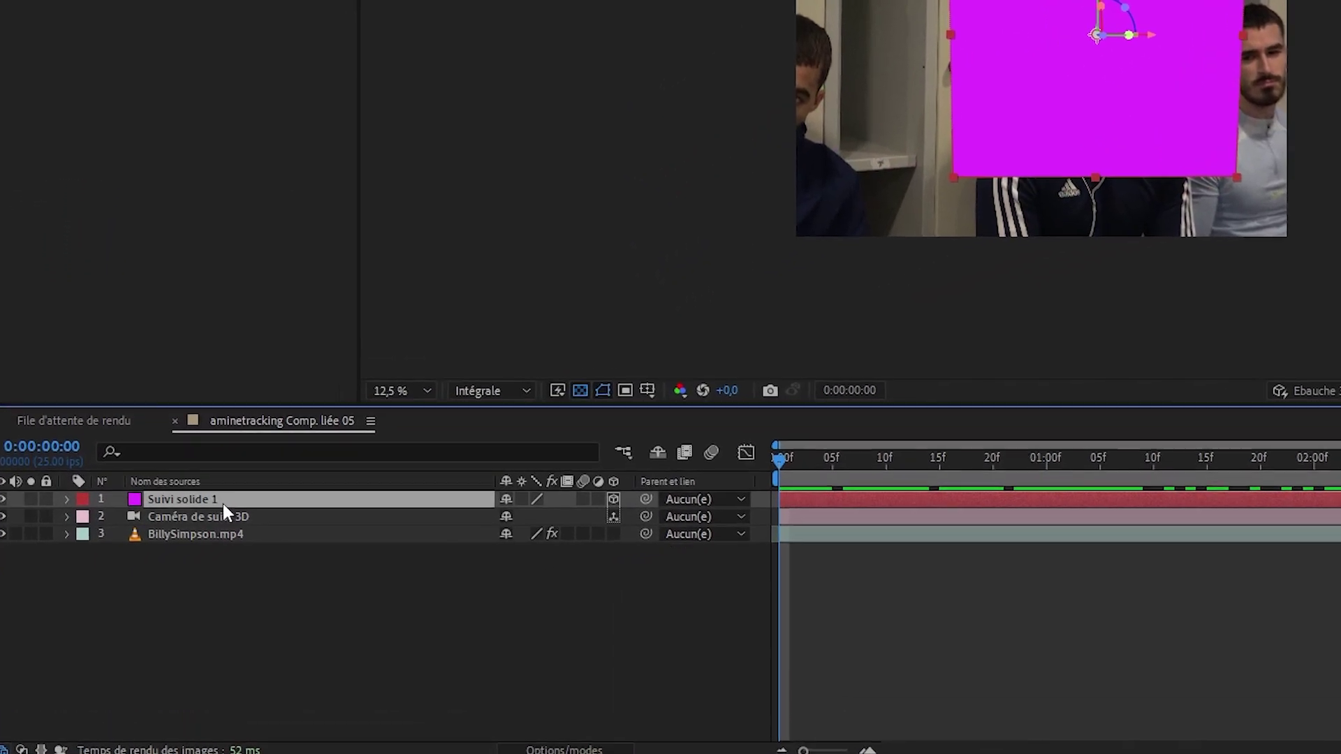
{"action": "right_click", "coordinate": [206, 527]}
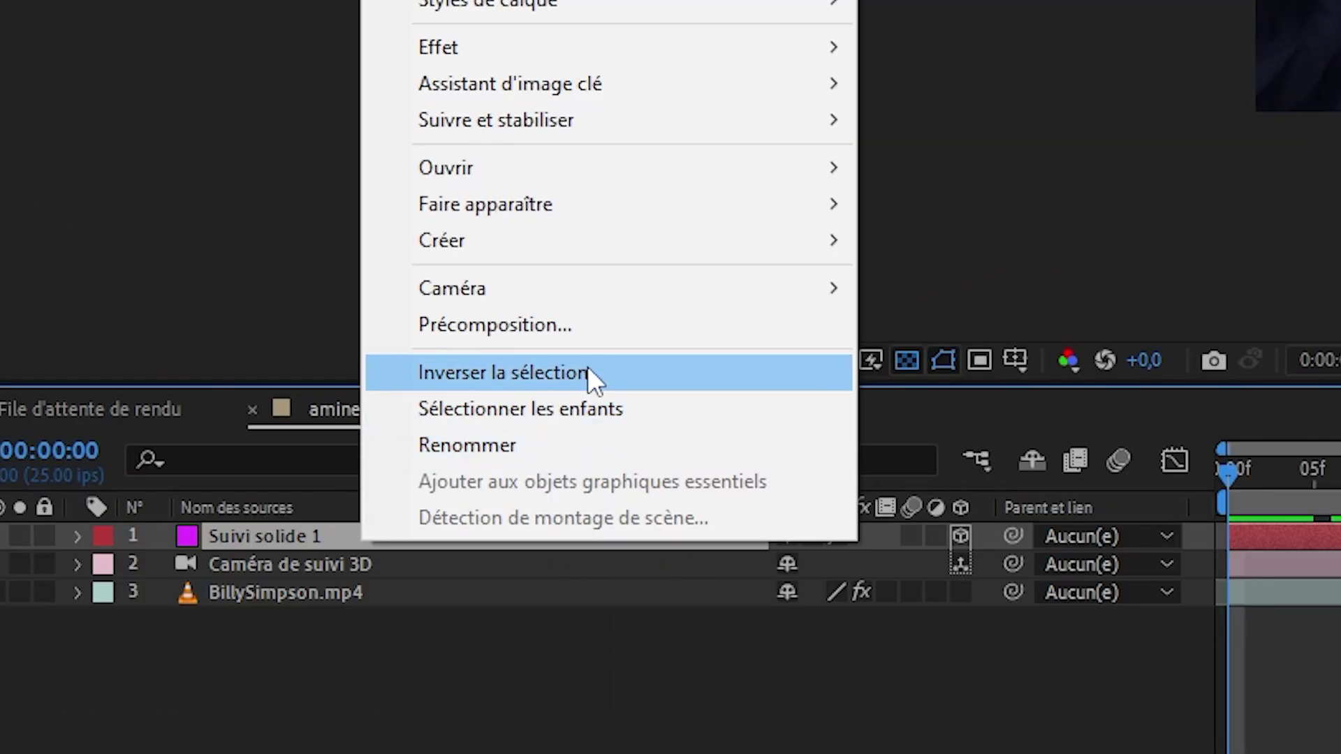
{"action": "left_click", "coordinate": [391, 369]}
{"action": "type", "text": "mettre contenu"}
{"action": "key", "text": "Return"}
- Open the mettre contenu precomp and delete its solid layer
{"action": "double_click", "coordinate": [203, 547]}
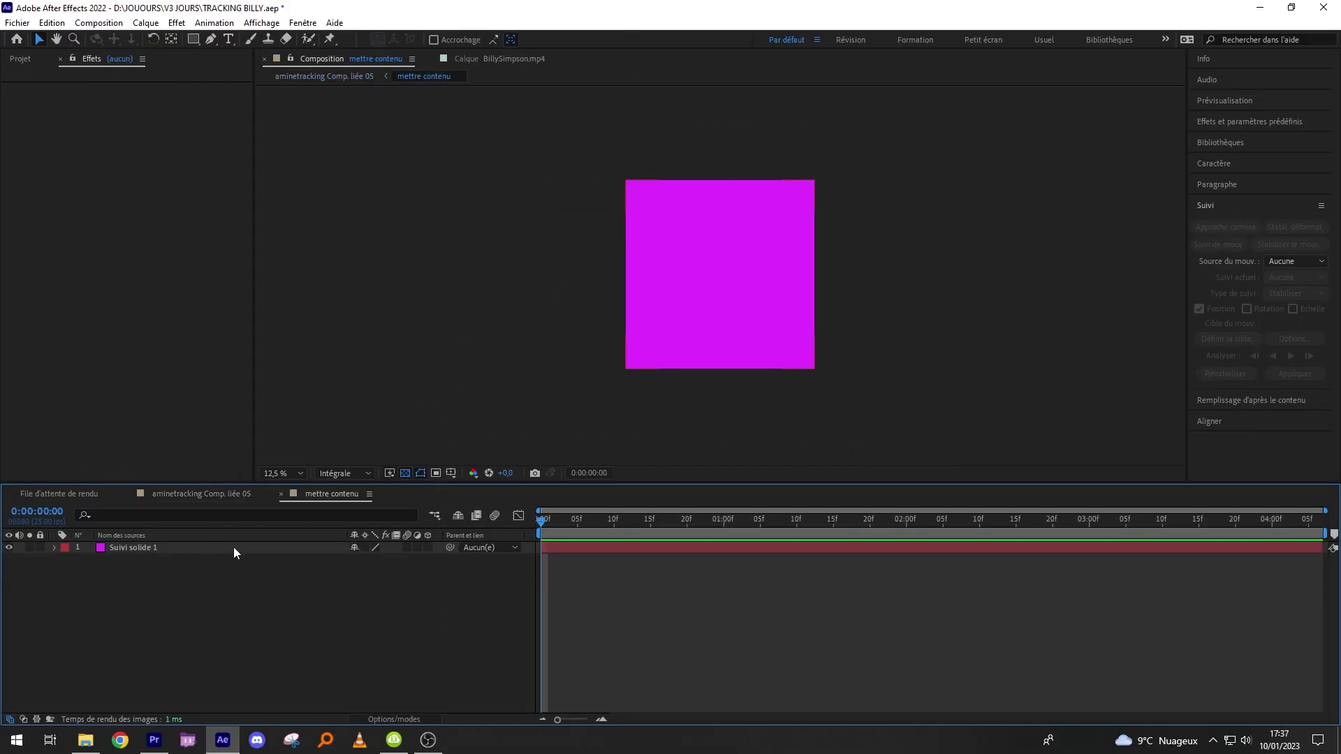
{"action": "left_click", "coordinate": [247, 547]}
{"action": "key", "text": "Delete"}
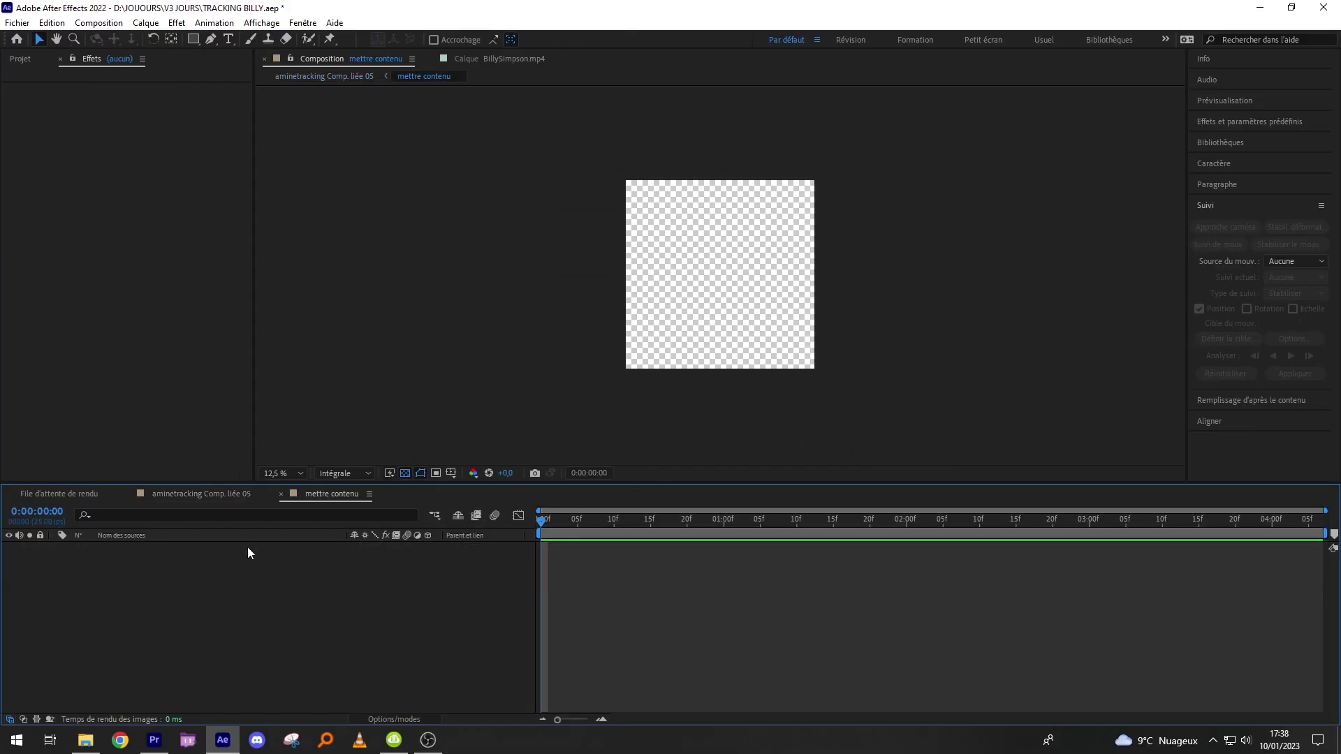
{"action": "left_click", "coordinate": [98, 23]}
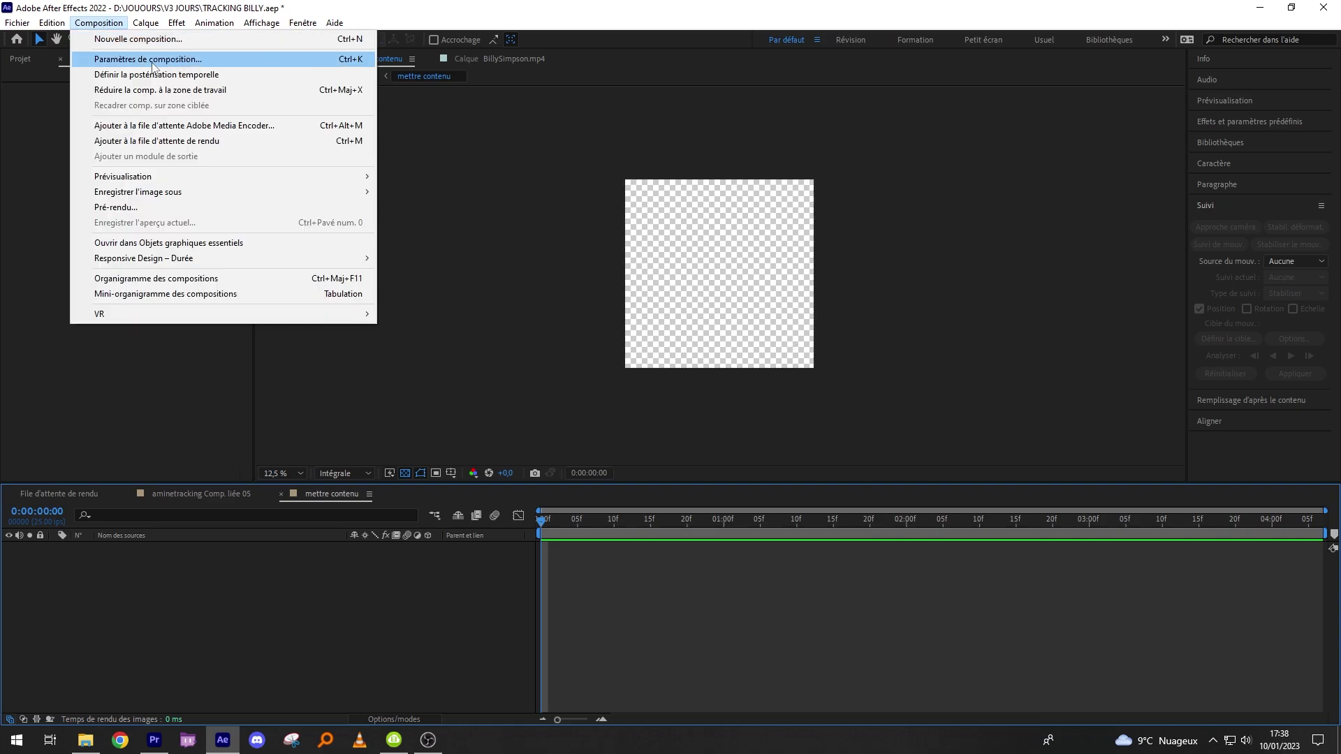
- Resize mettre contenu to 3840 × 2160 (UHD 4K 25) to match the BillySimpson clip, and add the monkey clip
{"action": "left_click", "coordinate": [152, 62]}
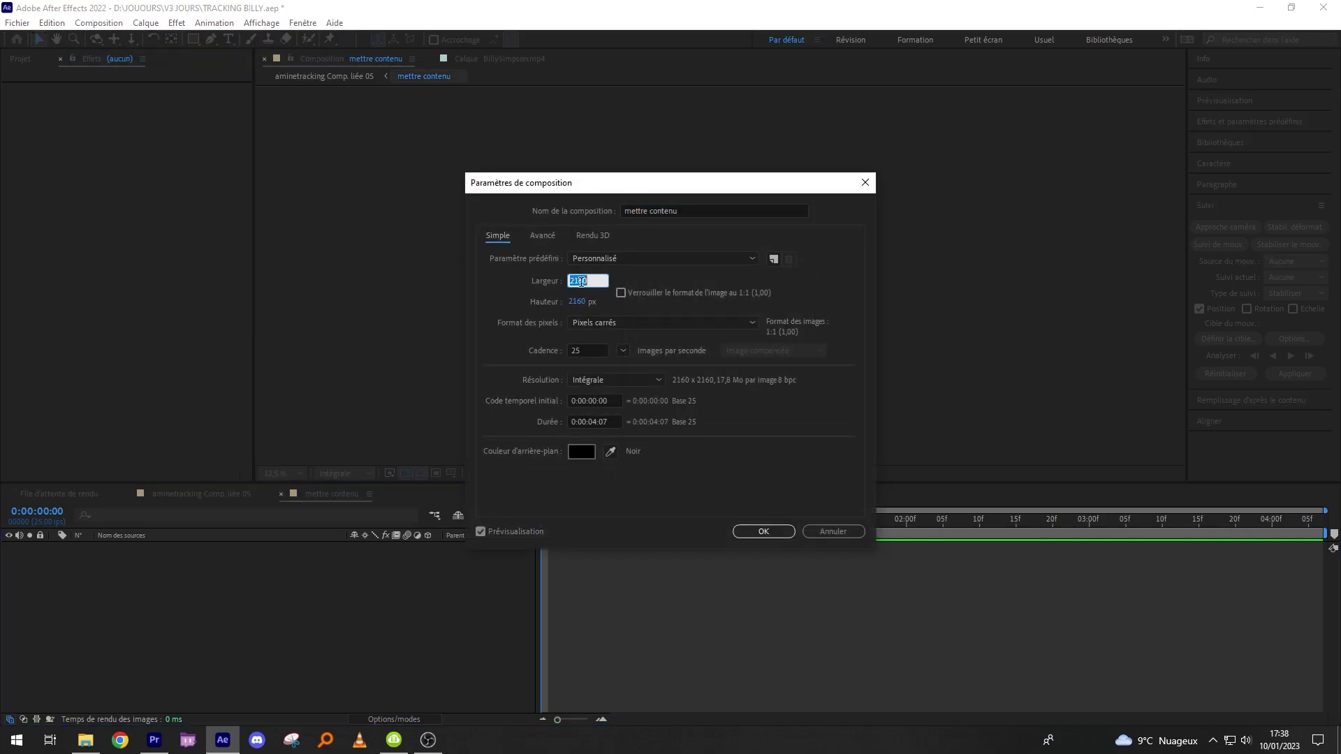
{"action": "left_click_drag", "start_coordinate": [747, 182], "coordinate": [902, 226]}
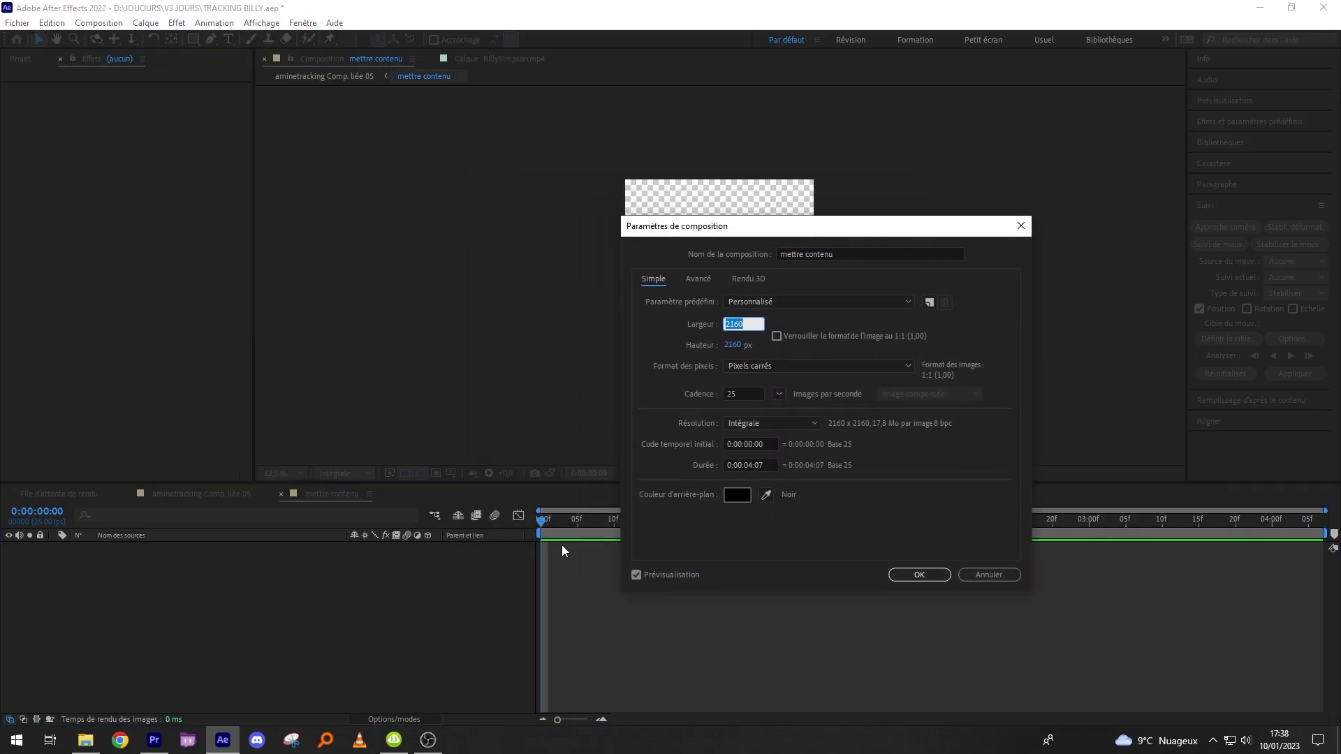
{"action": "left_click", "coordinate": [159, 742]}
{"action": "right_click", "coordinate": [739, 574]}
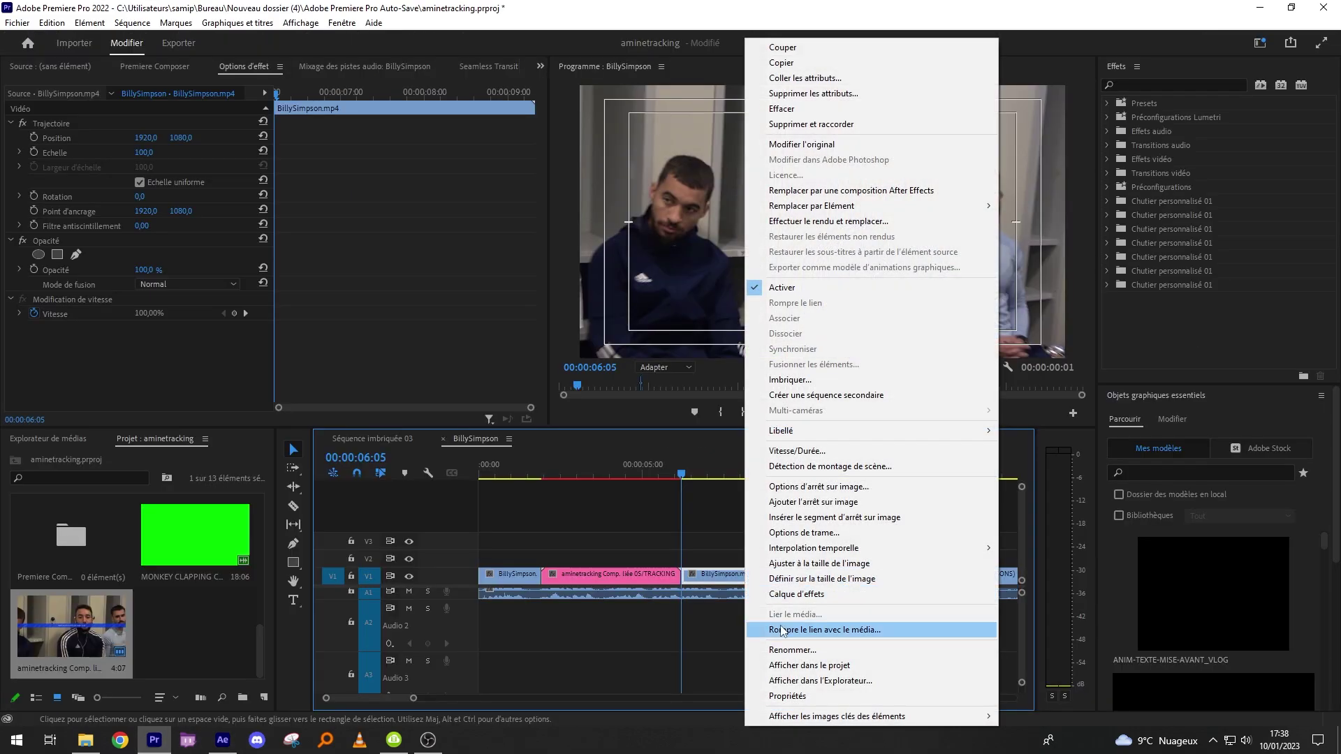
{"action": "left_click", "coordinate": [811, 698]}
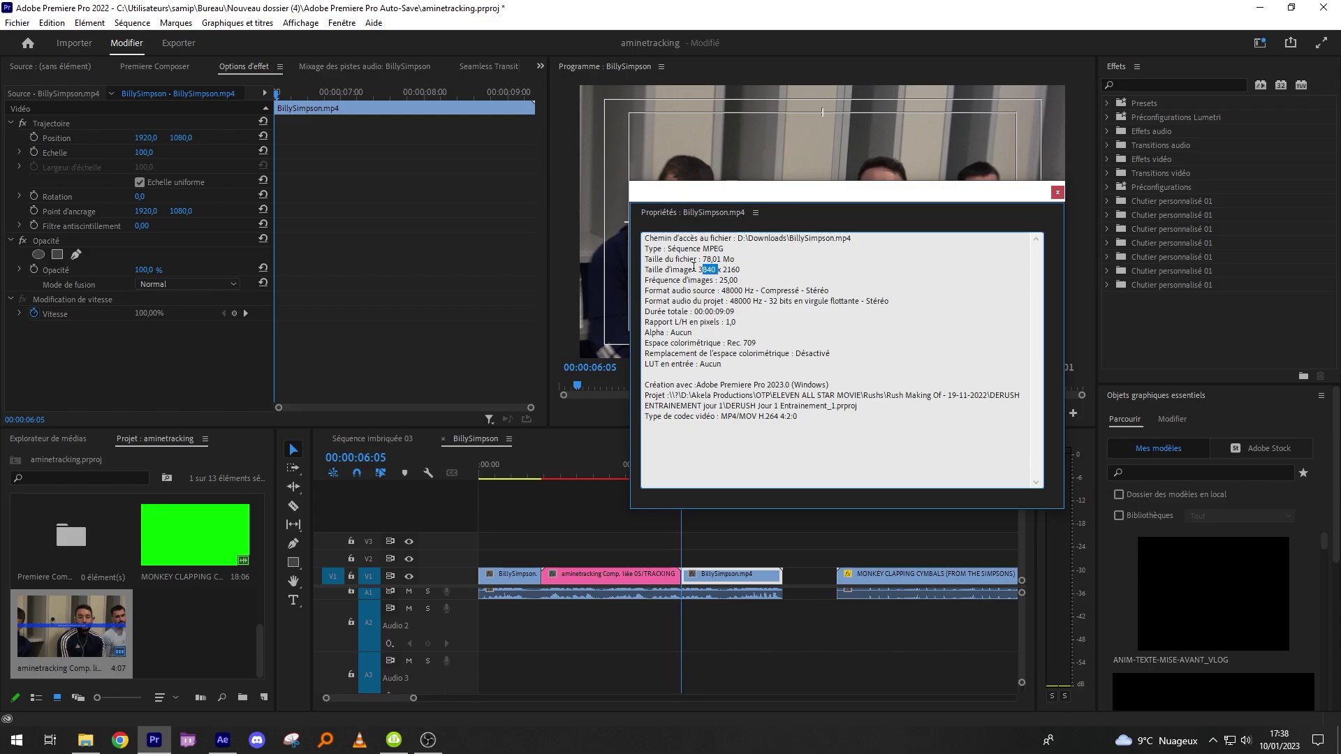
{"action": "key", "text": "Escape"}
{"action": "key", "text": "alt+Tab"}
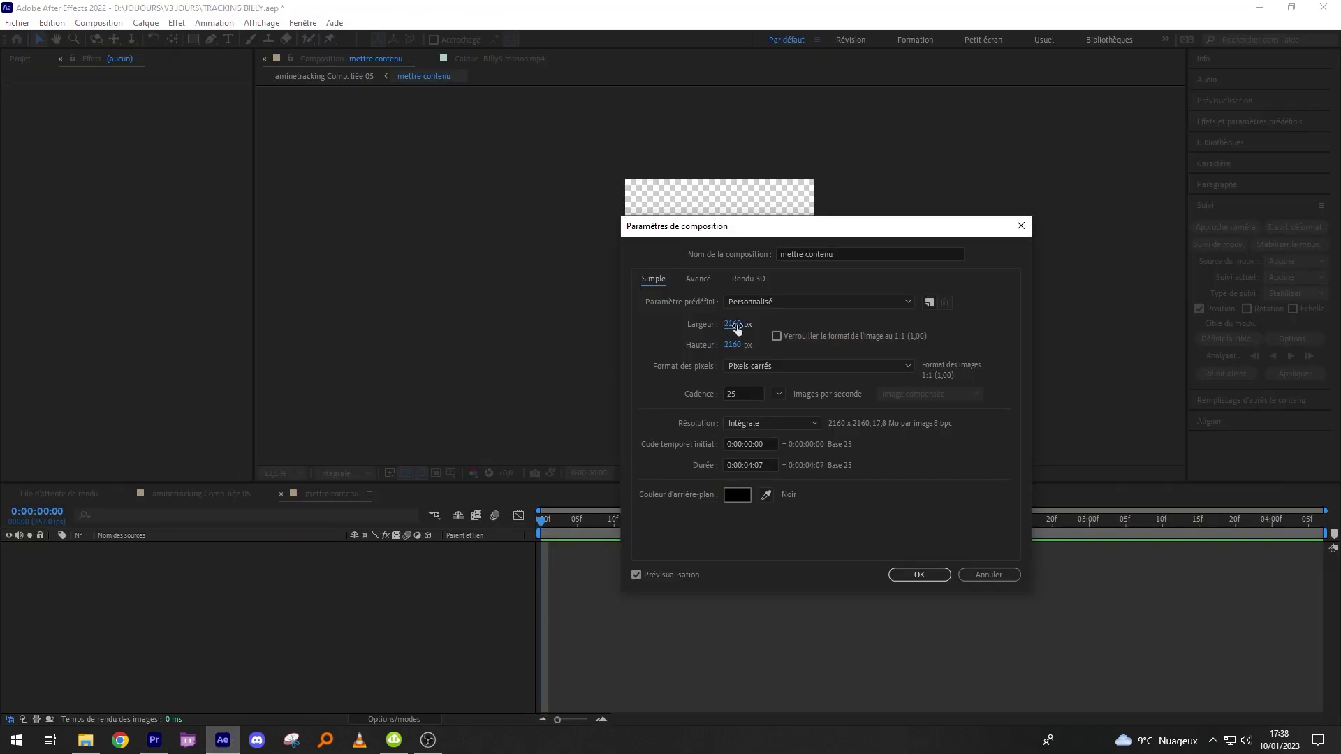
{"action": "left_click", "coordinate": [906, 578]}
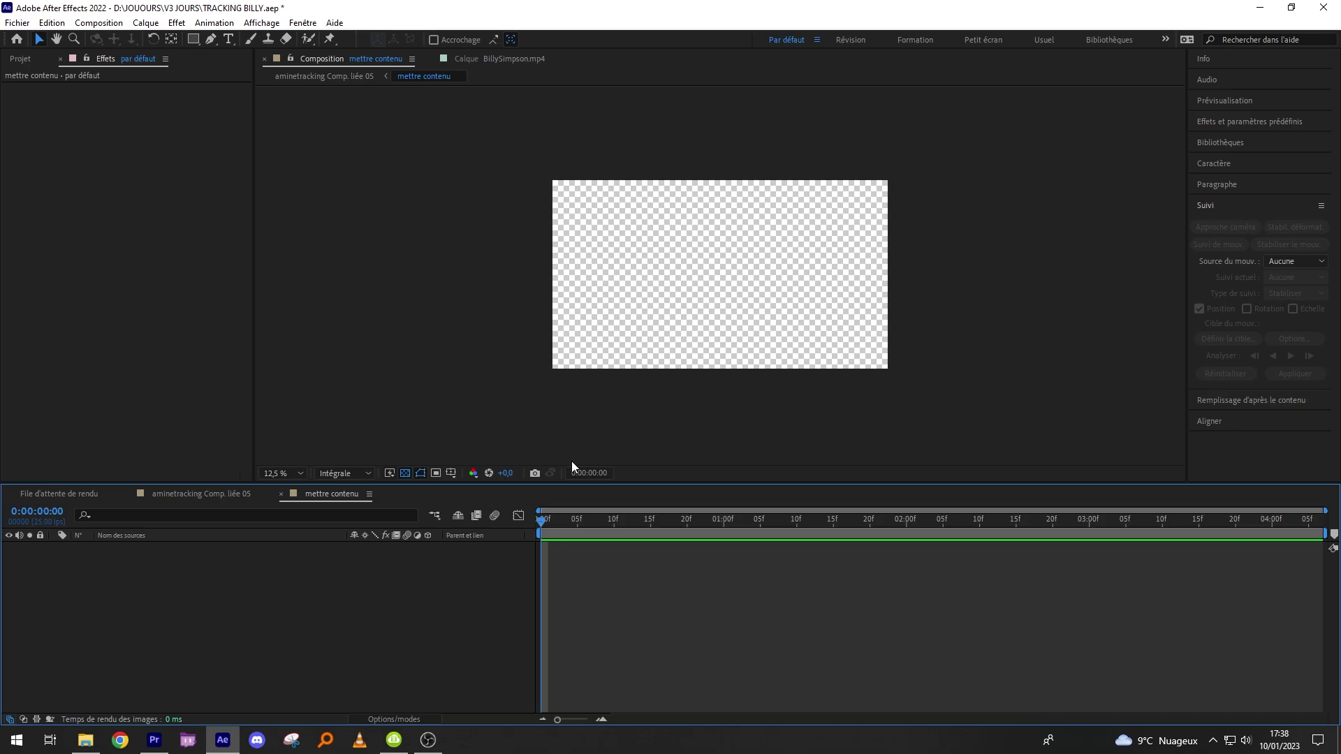
{"action": "left_click_drag", "start_coordinate": [379, 692], "coordinate": [381, 688]}
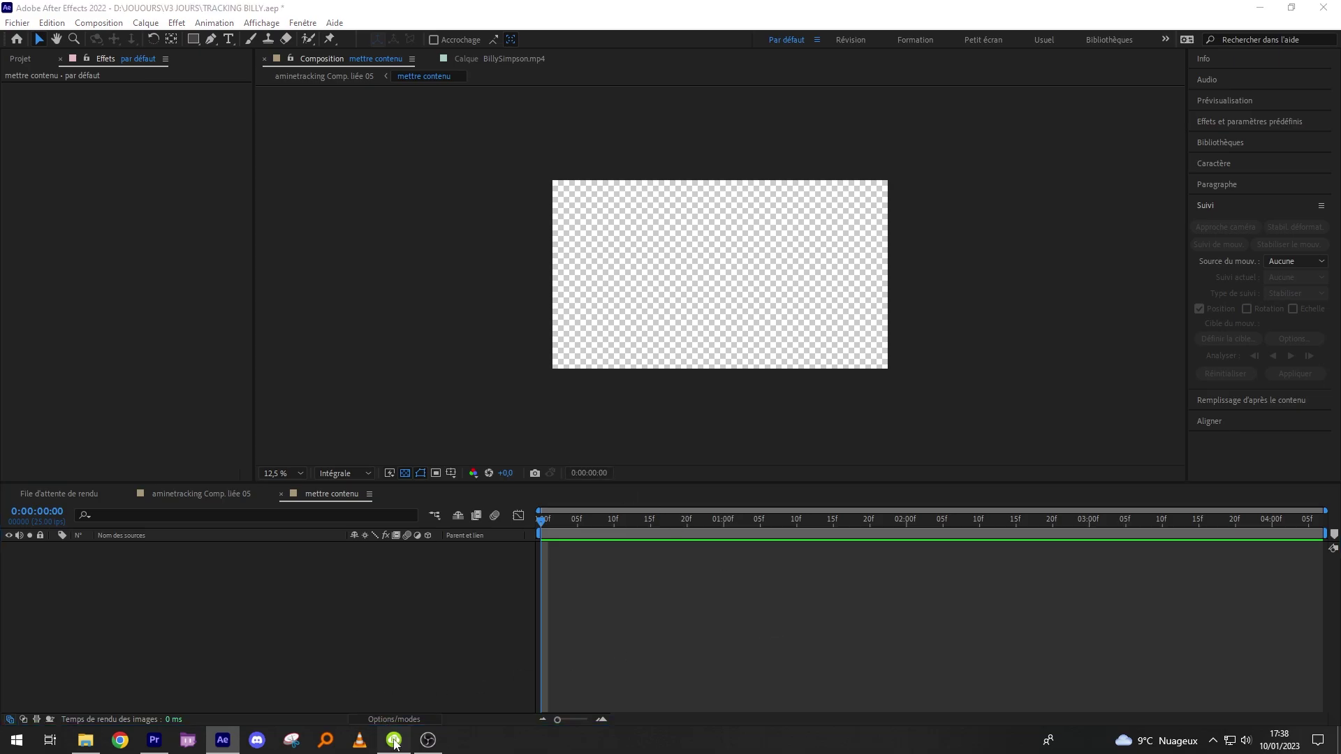
- Apply Keylight (1.2) to the monkey layer with the green background as Screen Colour
{"action": "left_click", "coordinate": [1250, 122]}
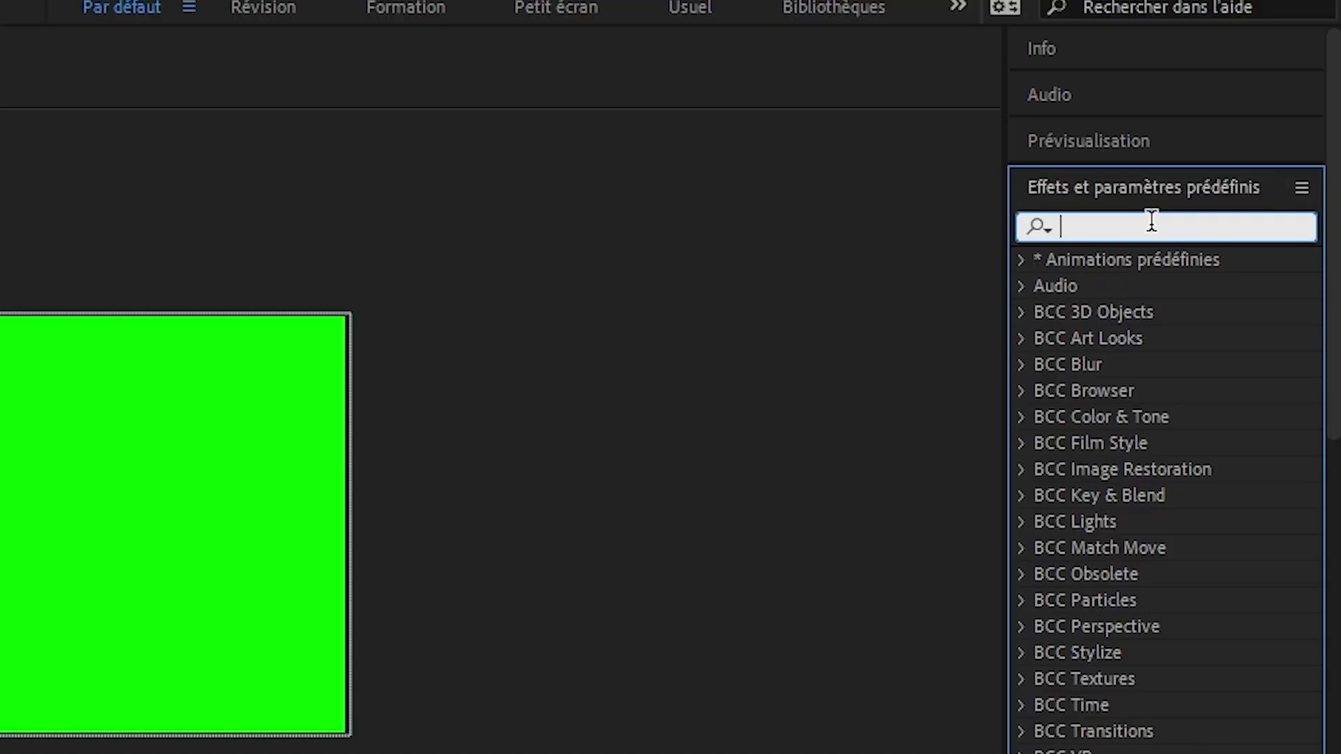
{"action": "type", "text": "keyligh"}
{"action": "left_click_drag", "start_coordinate": [1264, 200], "coordinate": [739, 547]}
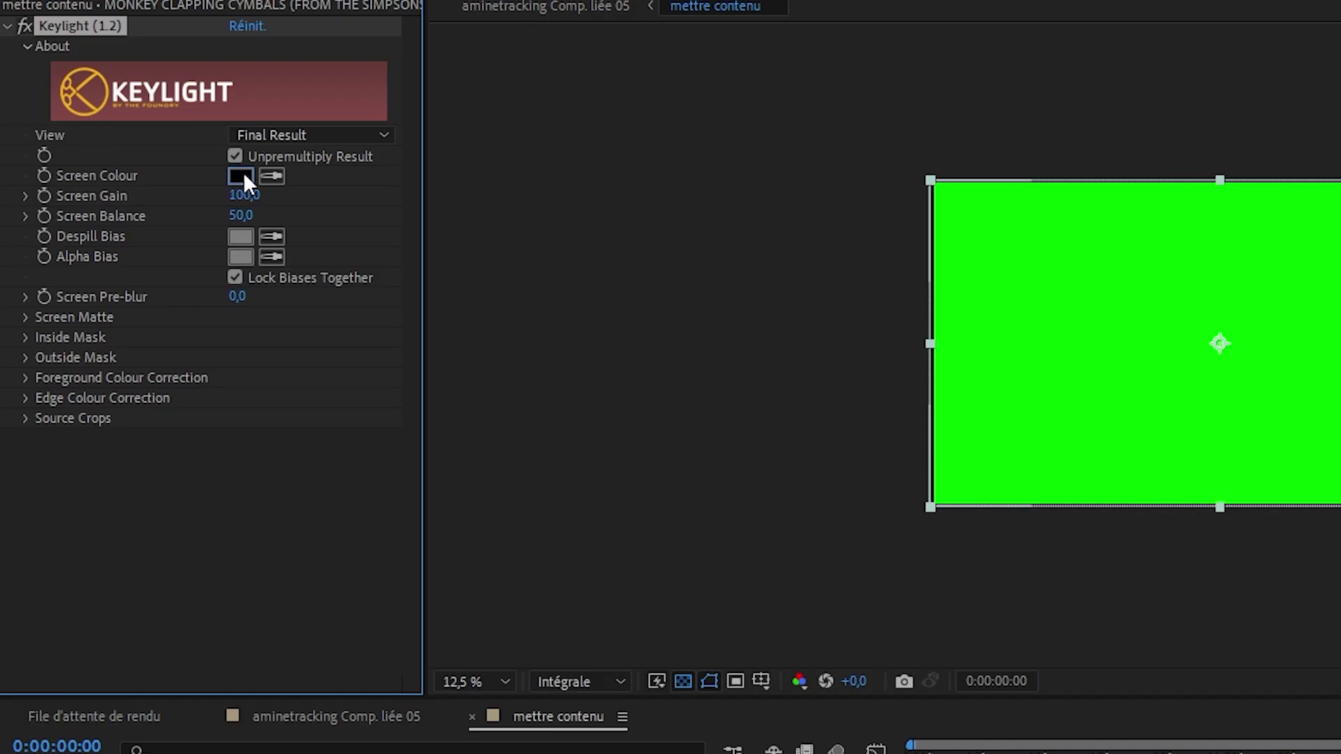
{"action": "left_click", "coordinate": [145, 176]}
{"action": "left_click", "coordinate": [711, 298]}
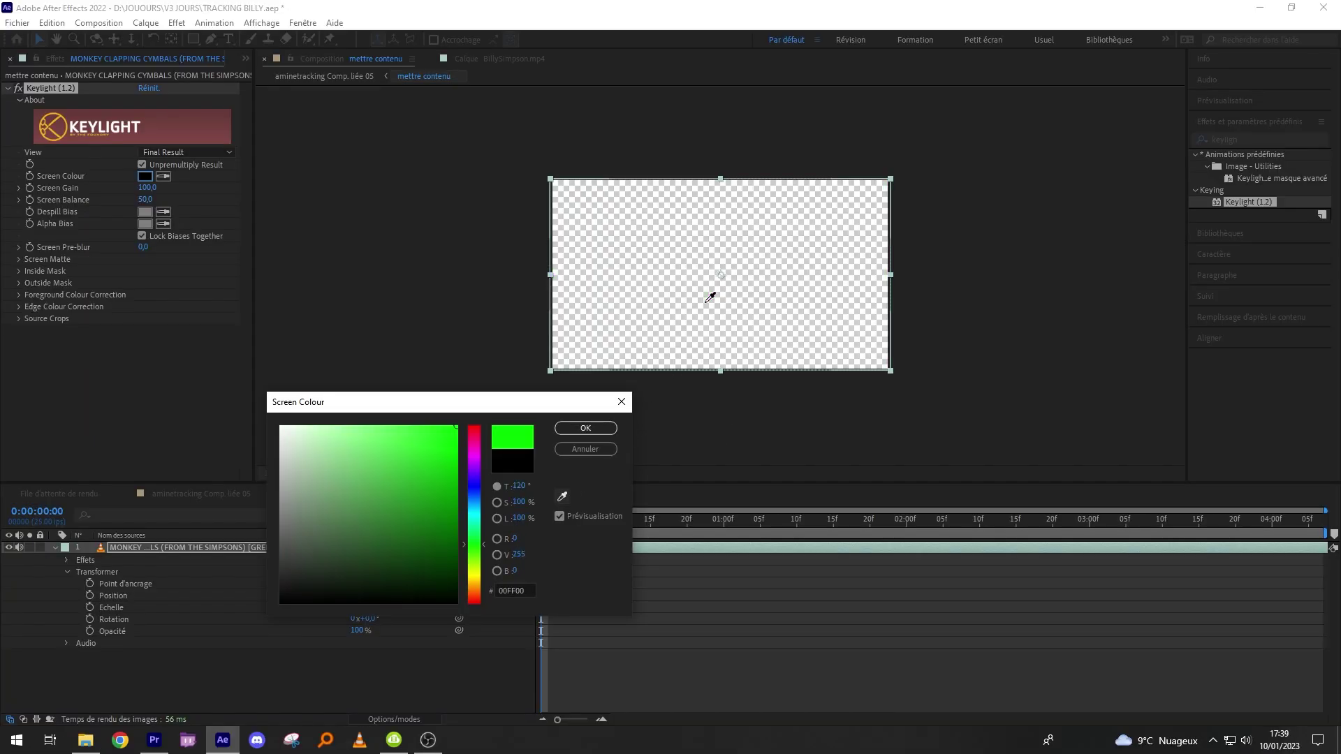
{"action": "left_click", "coordinate": [590, 431]}
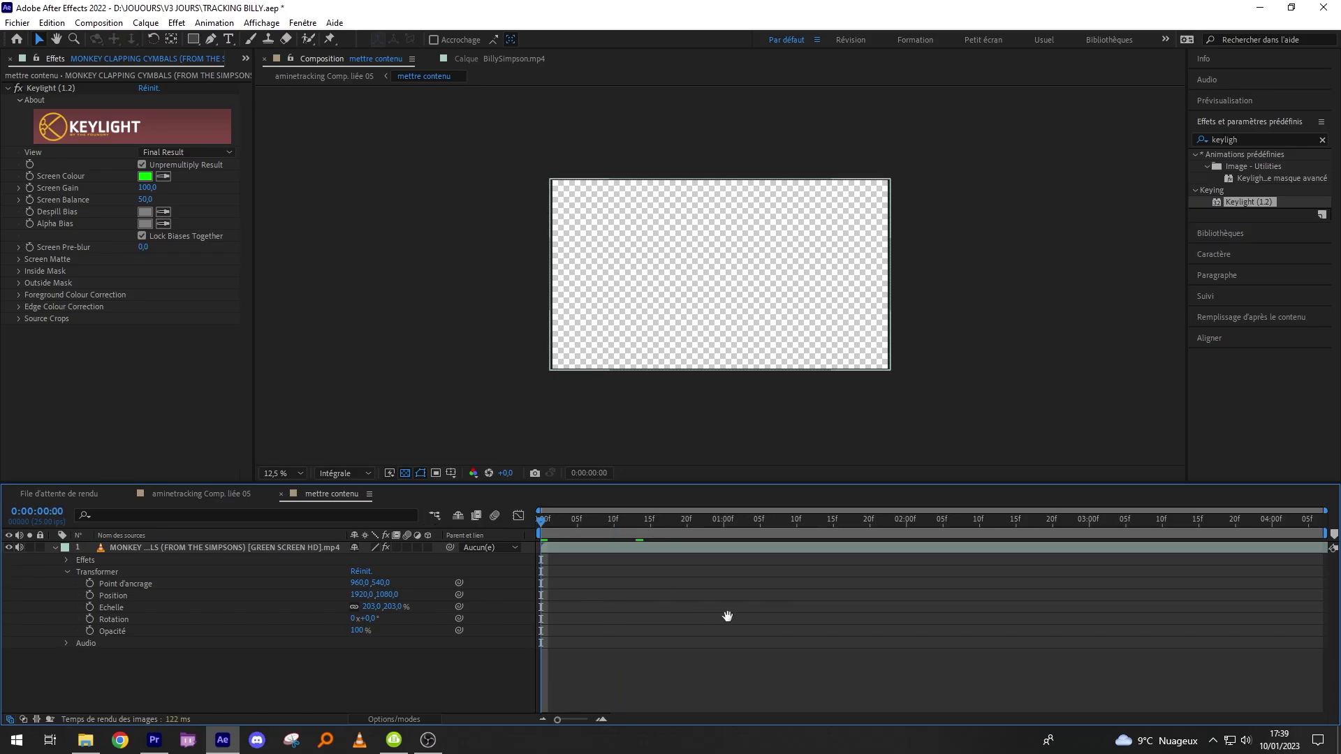
- Preview the keyed monkey clip inside the mettre contenu precomp
{"action": "key", "text": "space"}
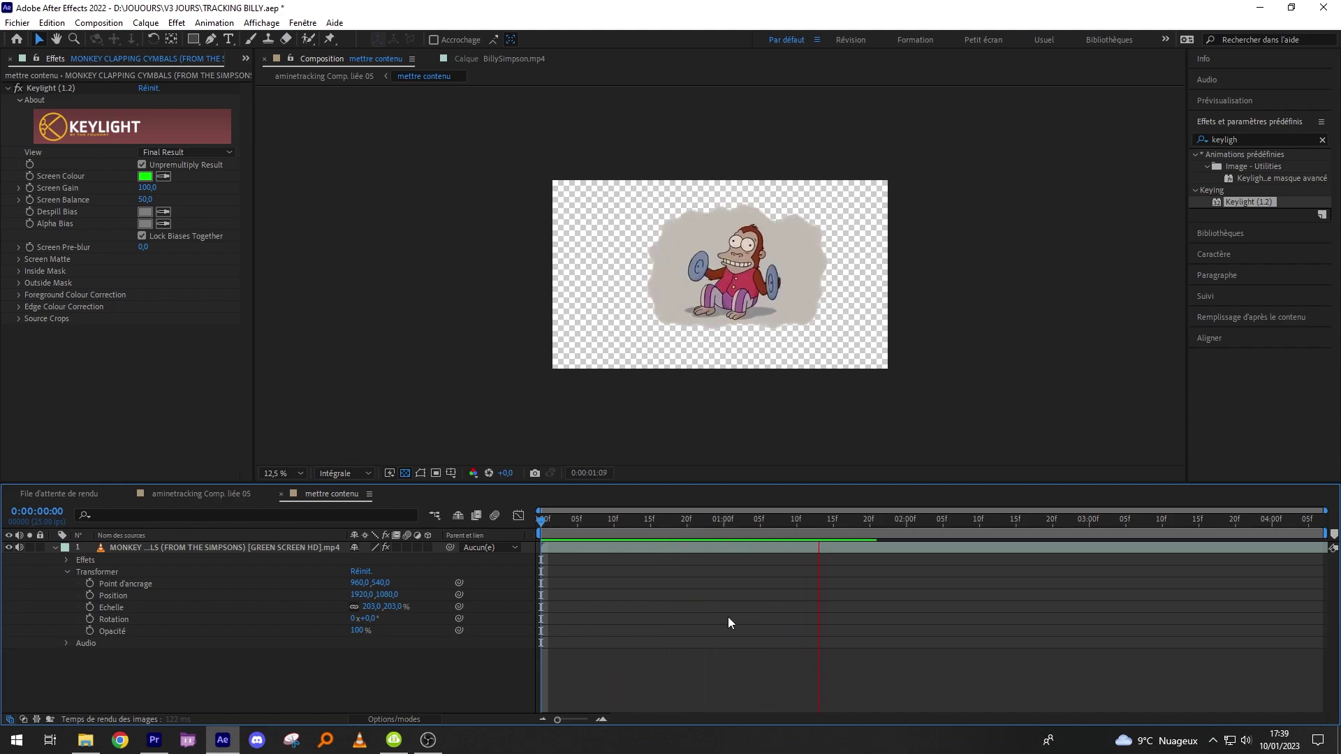
{"action": "left_click", "coordinate": [693, 522]}
{"action": "mouse_move", "coordinate": [692, 522]}
{"action": "left_mouse_down"}
{"action": "mouse_move", "coordinate": [637, 525]}
{"action": "mouse_move", "coordinate": [676, 531]}
{"action": "left_mouse_up"}
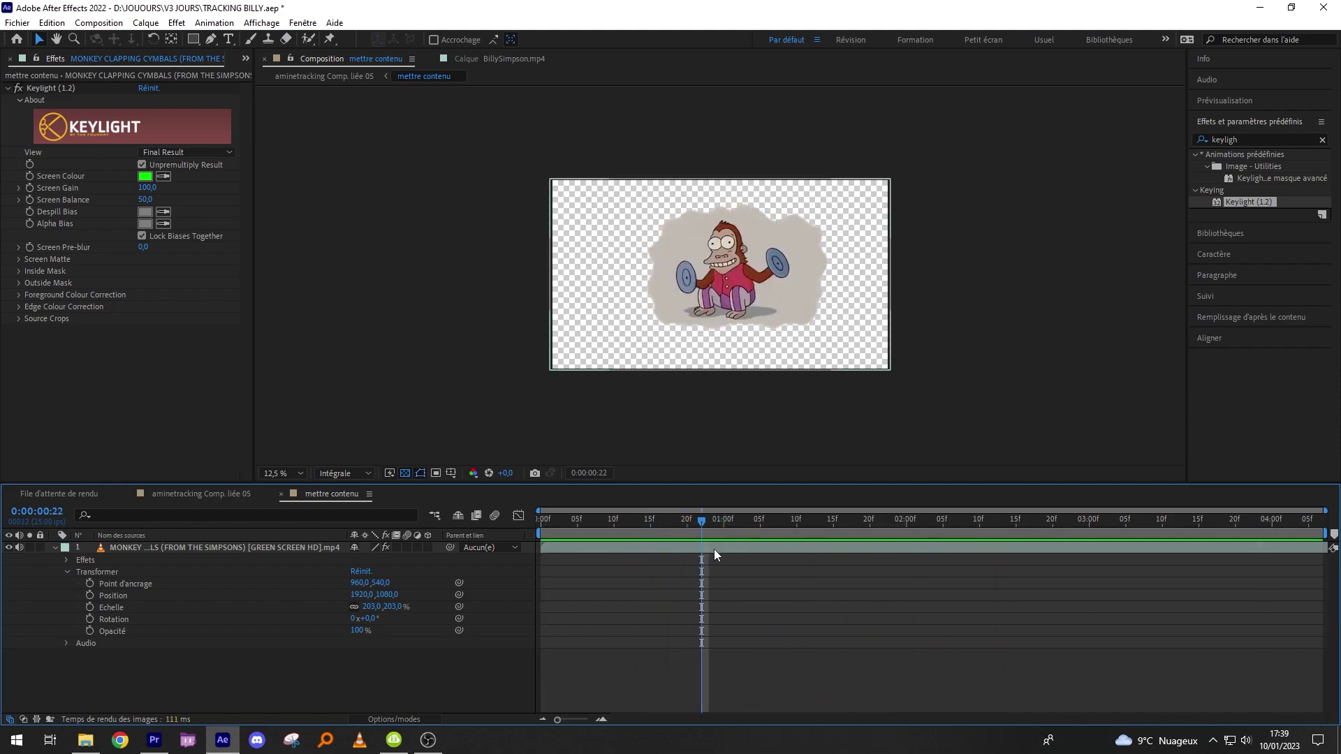
{"action": "left_click", "coordinate": [714, 554]}
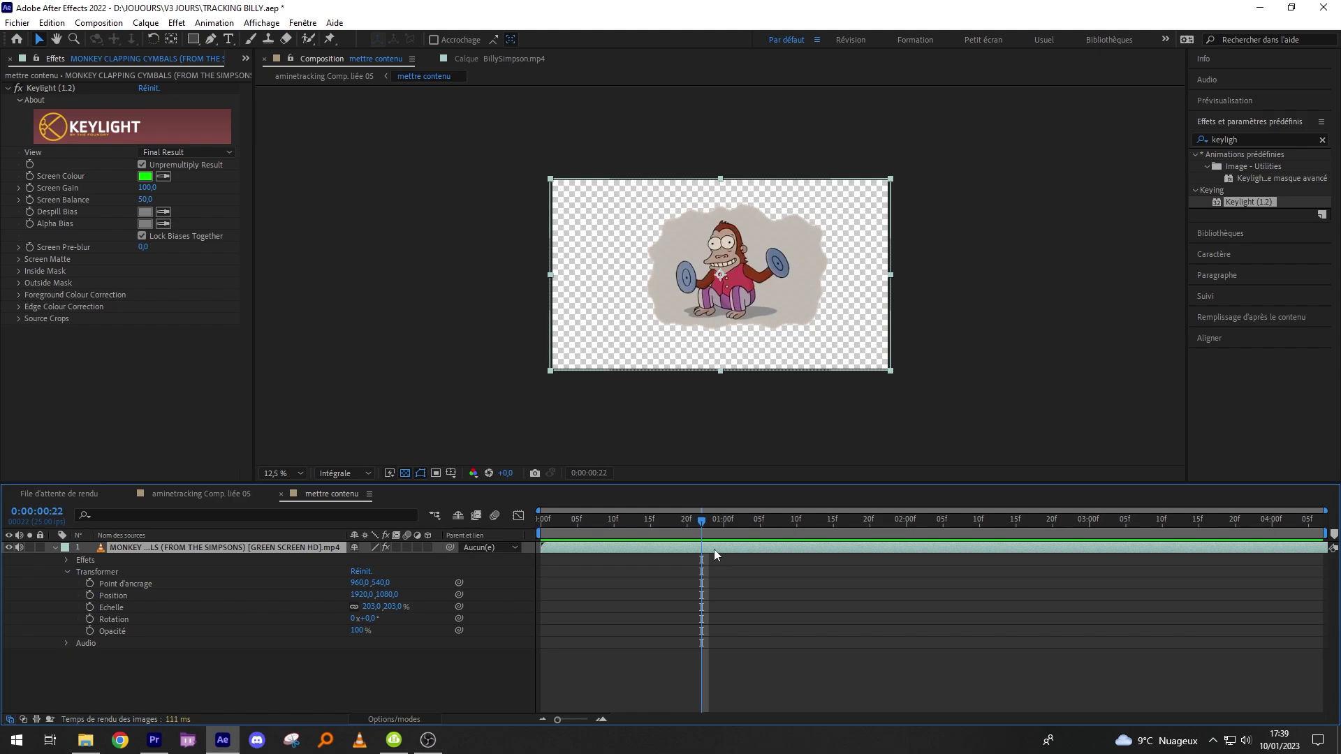
{"action": "left_click", "coordinate": [681, 565]}
{"action": "left_click", "coordinate": [745, 545]}
{"action": "key", "text": "ctrl+alt+shift+e"}
{"action": "key", "text": "space"}
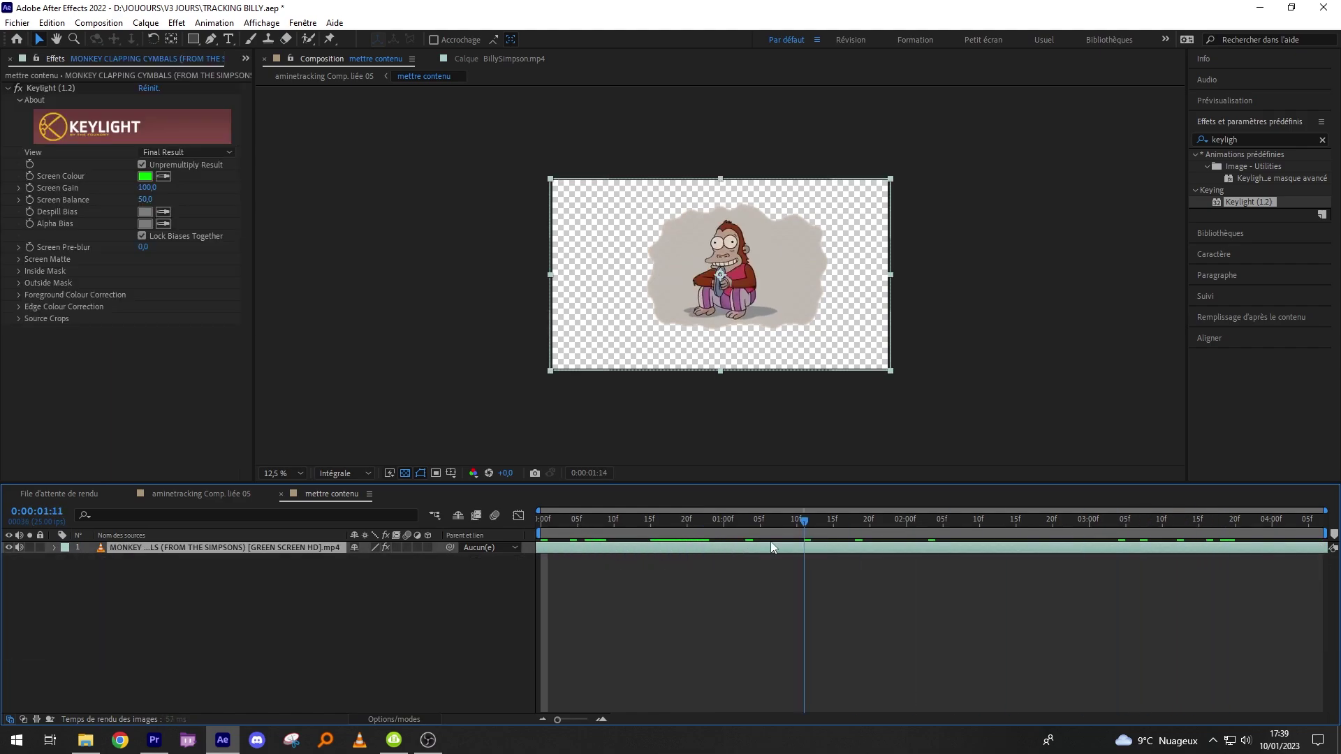
{"action": "left_click", "coordinate": [602, 606]}
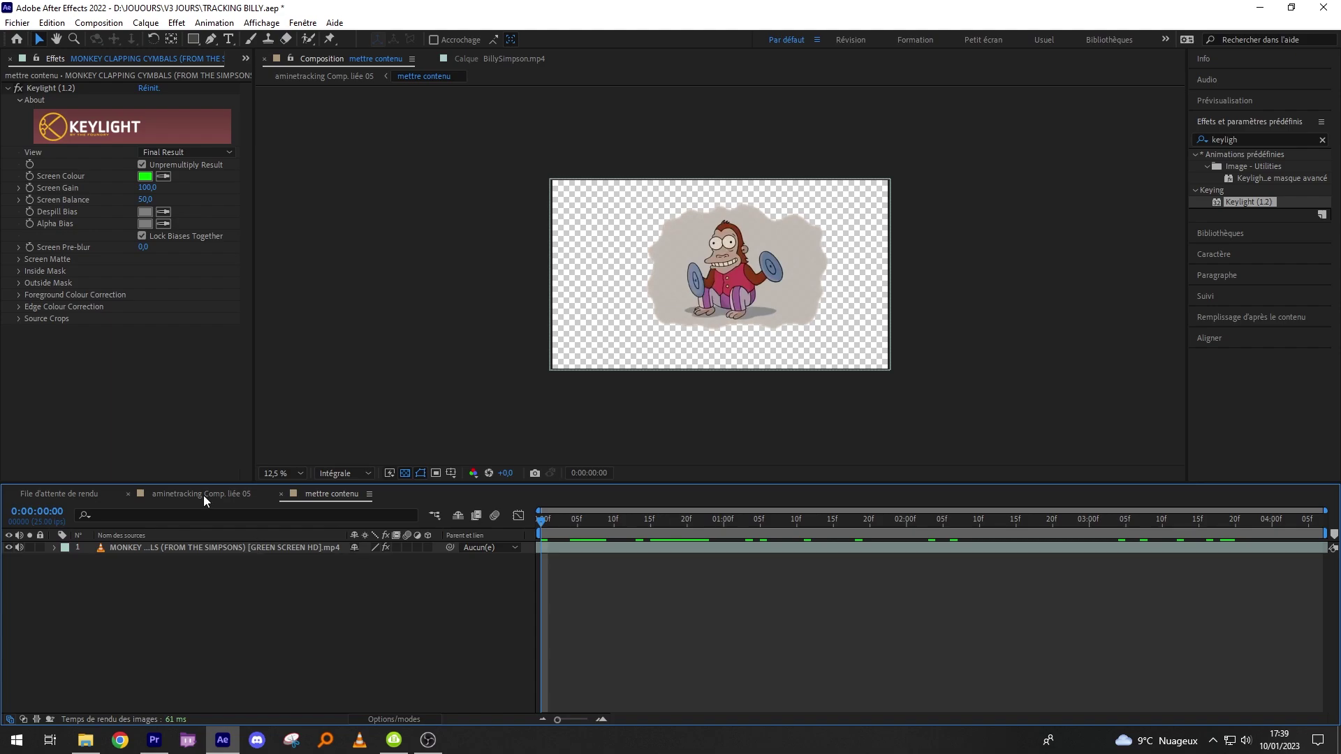
- Preview the monkey tracked over the man's head in aminetracking Comp. liée 05
{"action": "left_click", "coordinate": [203, 494]}
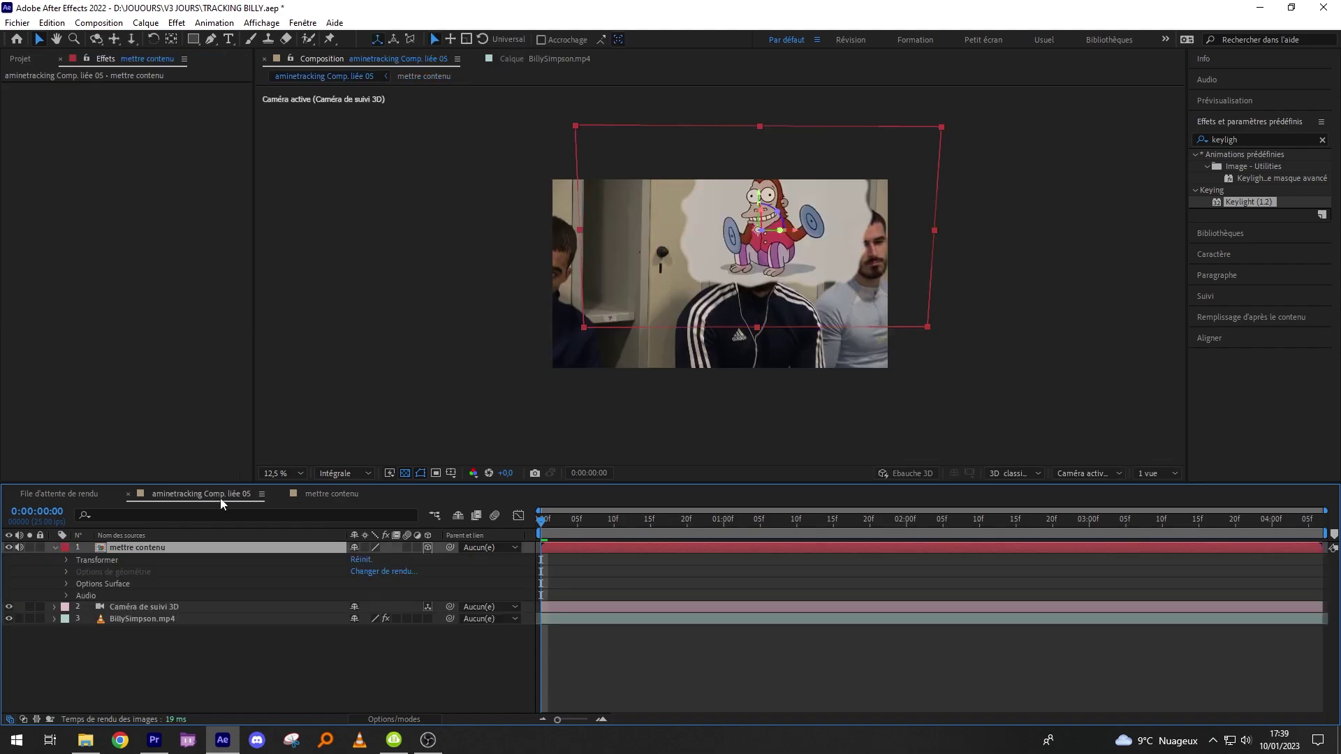
{"action": "left_click", "coordinate": [618, 566]}
{"action": "key", "text": "space"}
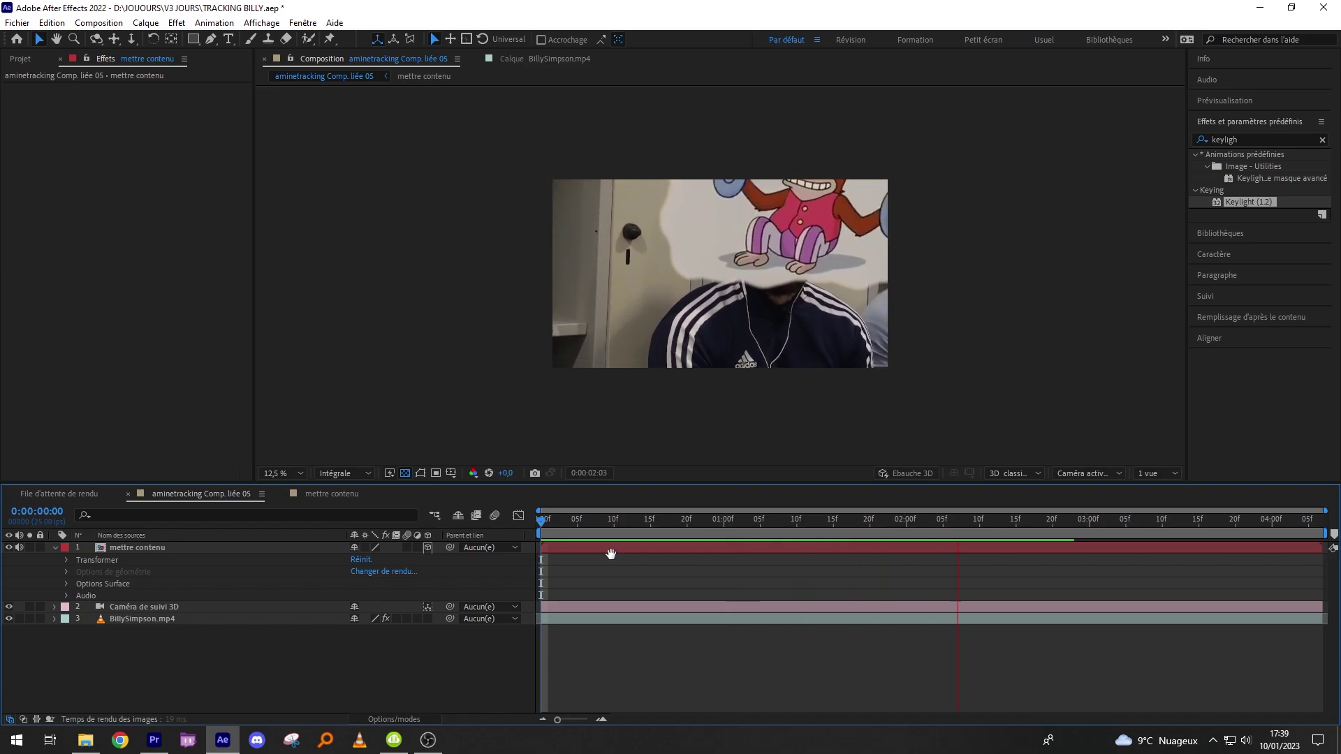
{"action": "double_click", "coordinate": [612, 550]}
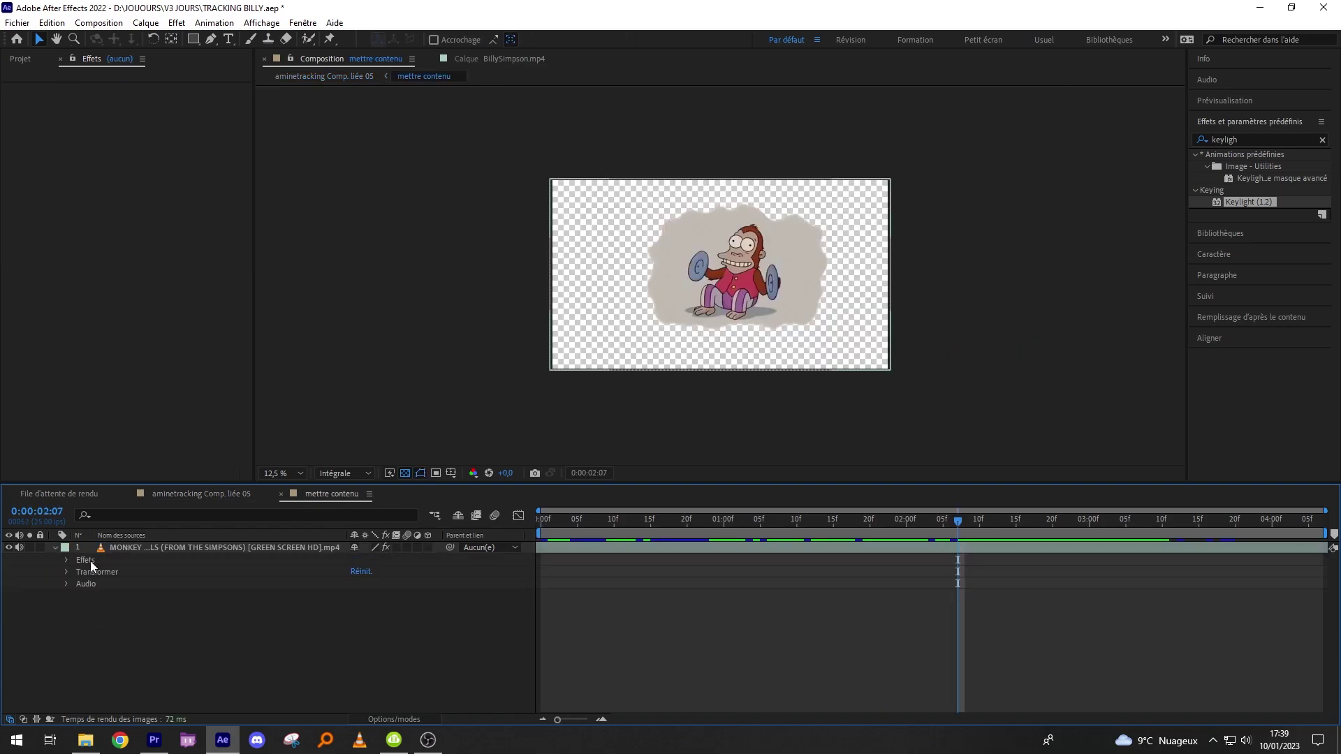
- Scale the monkey to 39% in the precomp, then set the tracked layer to 80% at X 2298,9
{"action": "left_click", "coordinate": [67, 572]}
{"action": "left_click_drag", "start_coordinate": [381, 606], "coordinate": [398, 606]}
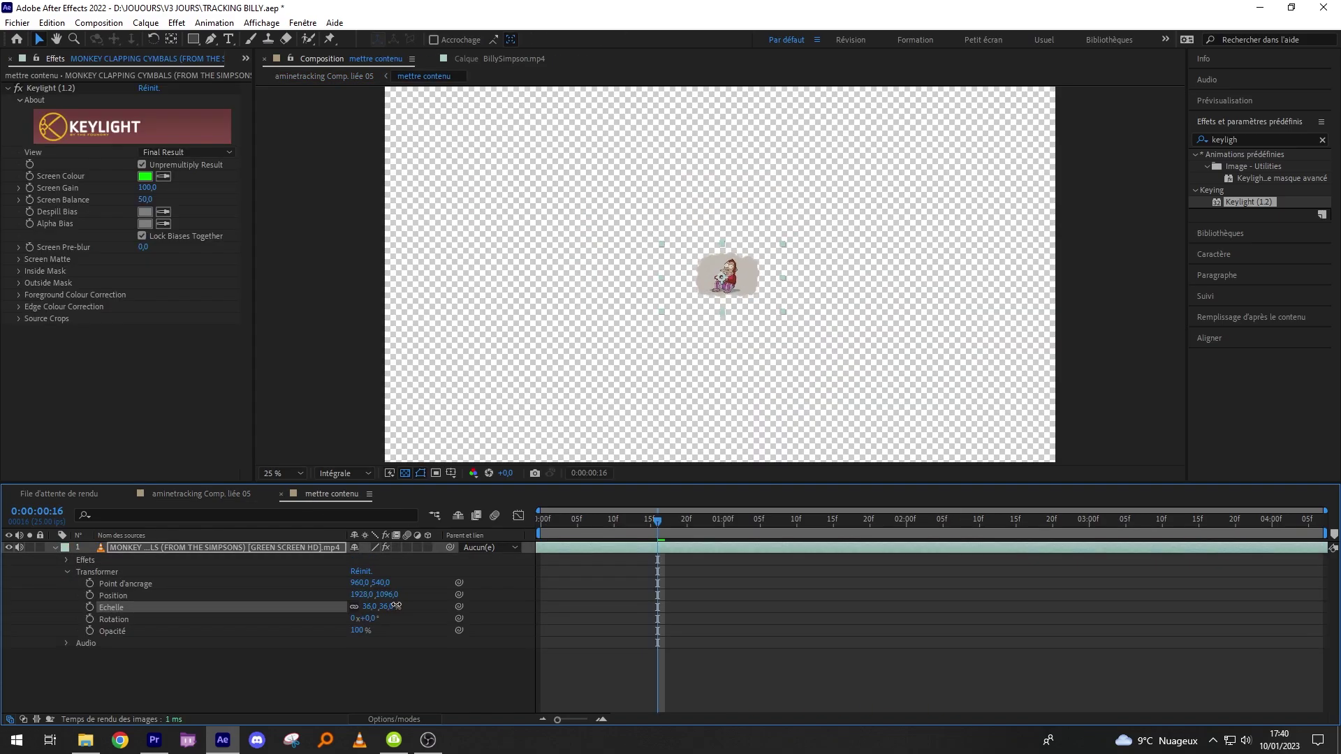
{"action": "left_click", "coordinate": [201, 494]}
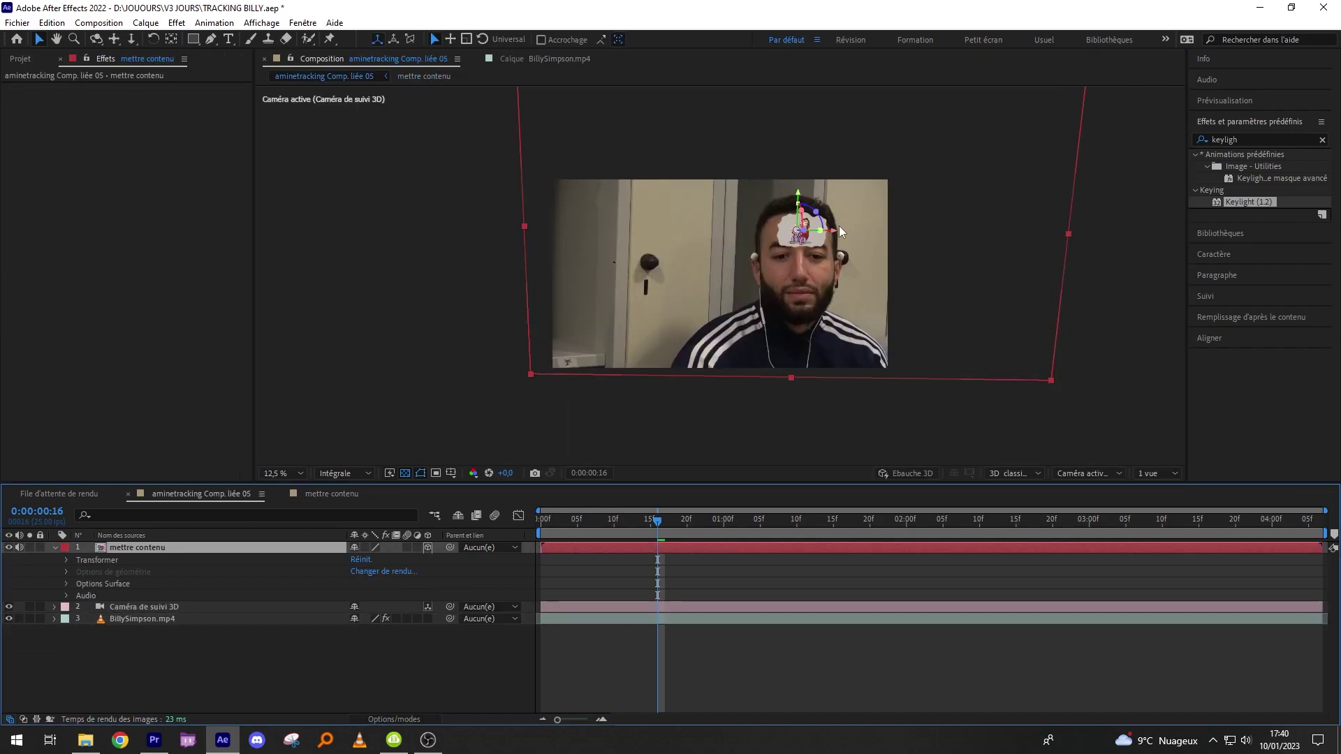
{"action": "left_click_drag", "start_coordinate": [844, 225], "coordinate": [838, 223]}
{"action": "left_click", "coordinate": [66, 560]}
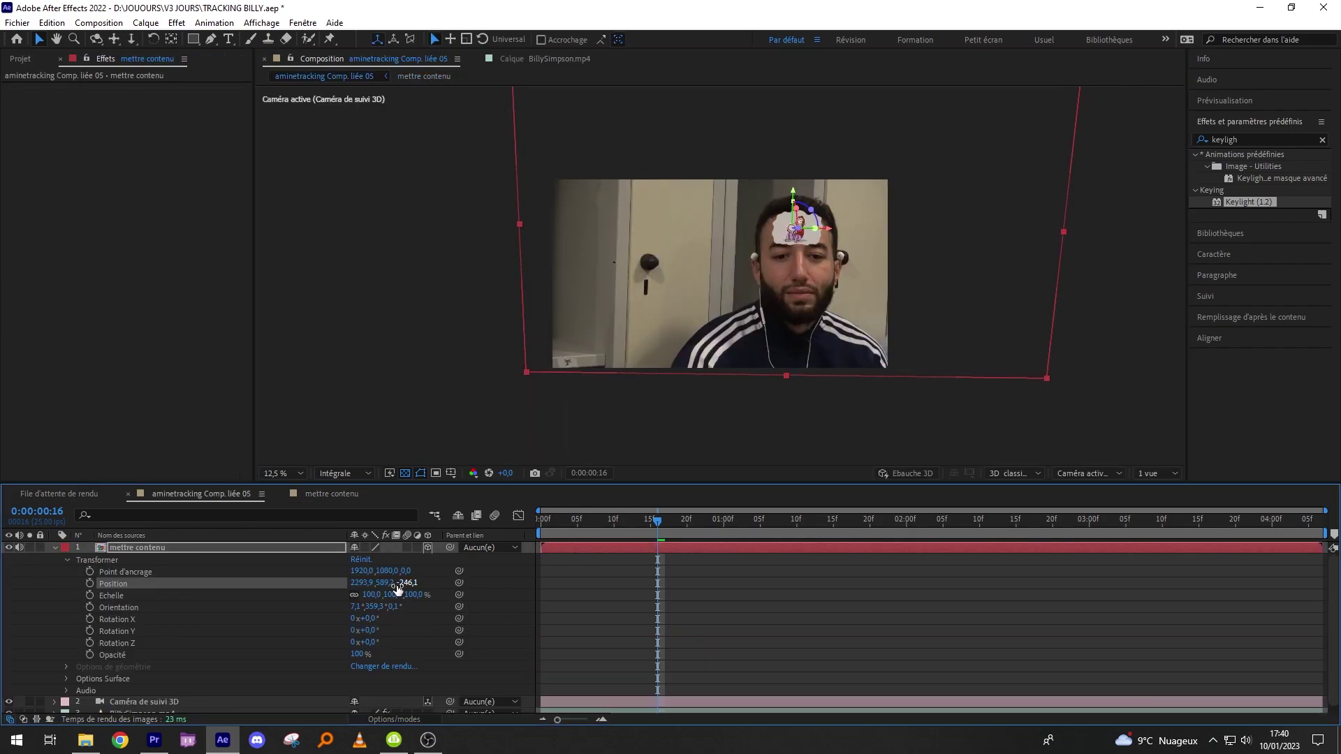
{"action": "left_click_drag", "start_coordinate": [395, 594], "coordinate": [366, 594]}
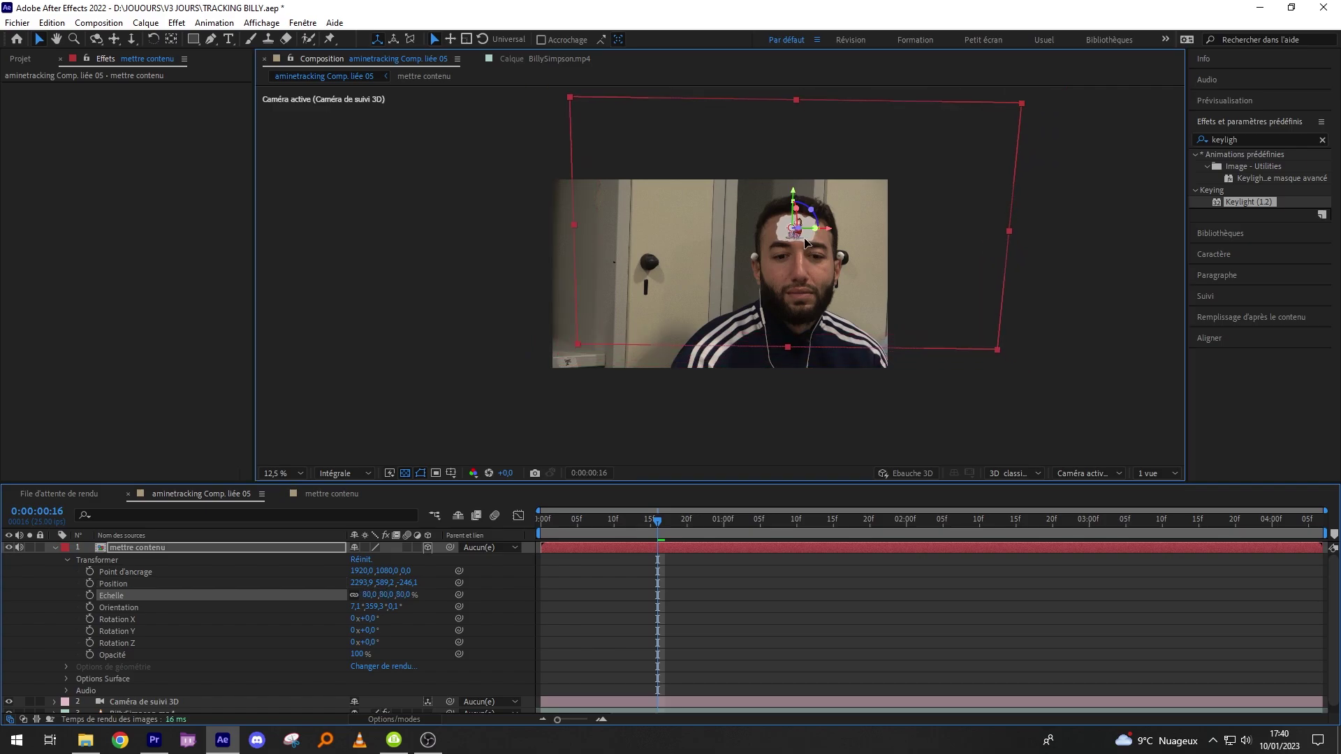
{"action": "left_click_drag", "start_coordinate": [805, 242], "coordinate": [809, 242]}
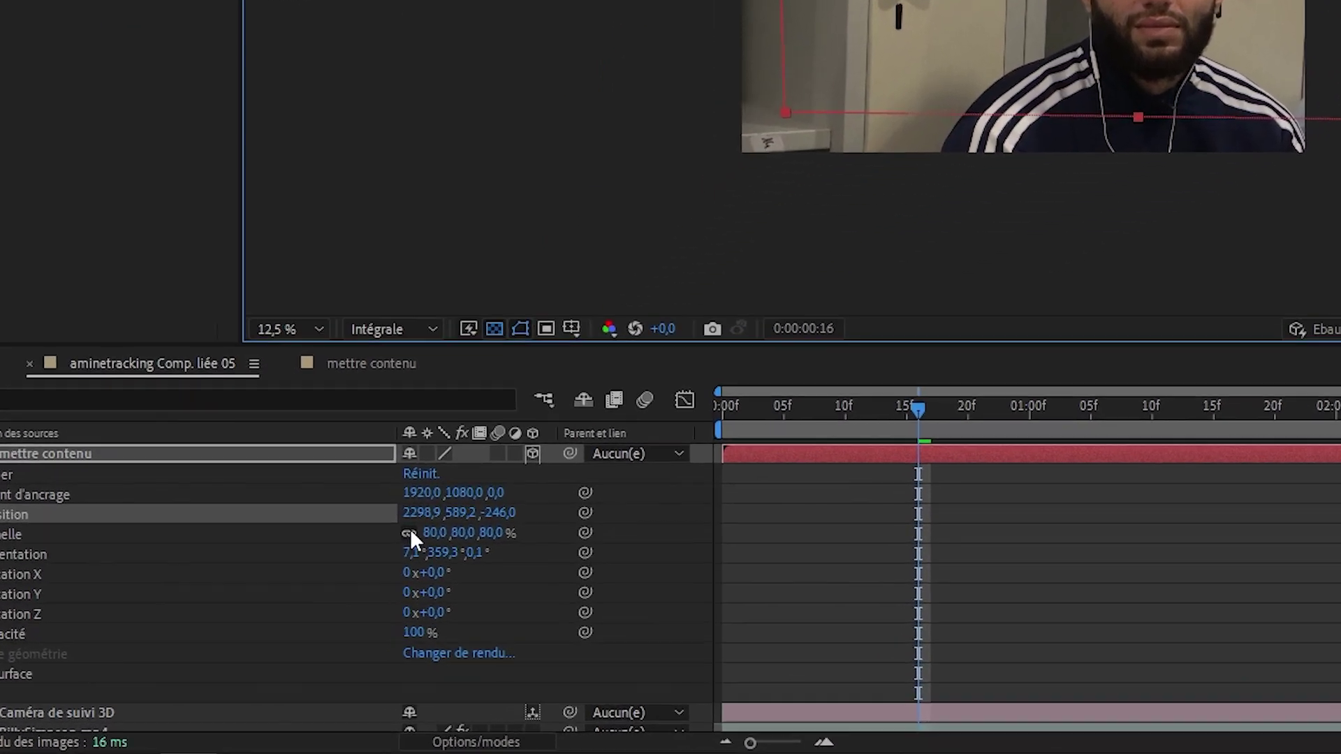
- Unlink the sticker's scale proportions, stretch its width past its height, and preview playback
{"action": "left_click", "coordinate": [409, 534]}
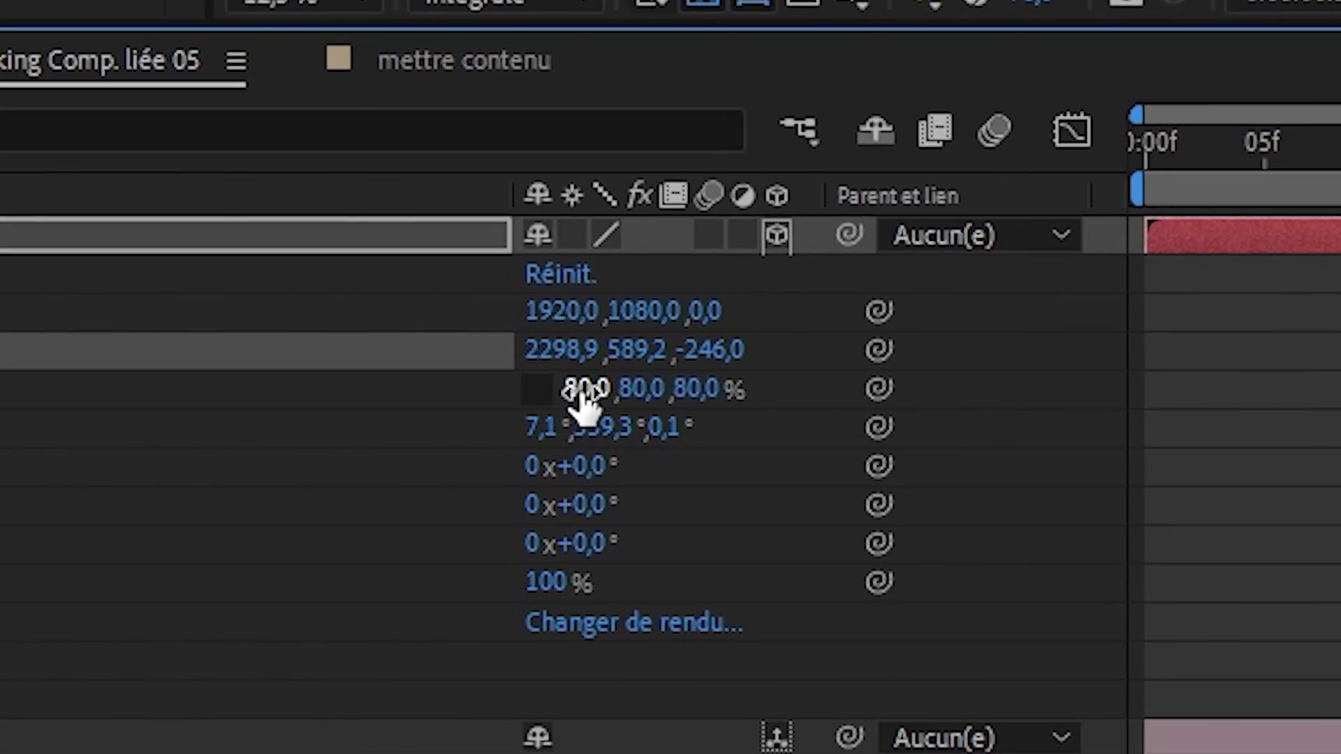
{"action": "left_click_drag", "start_coordinate": [583, 401], "coordinate": [390, 594]}
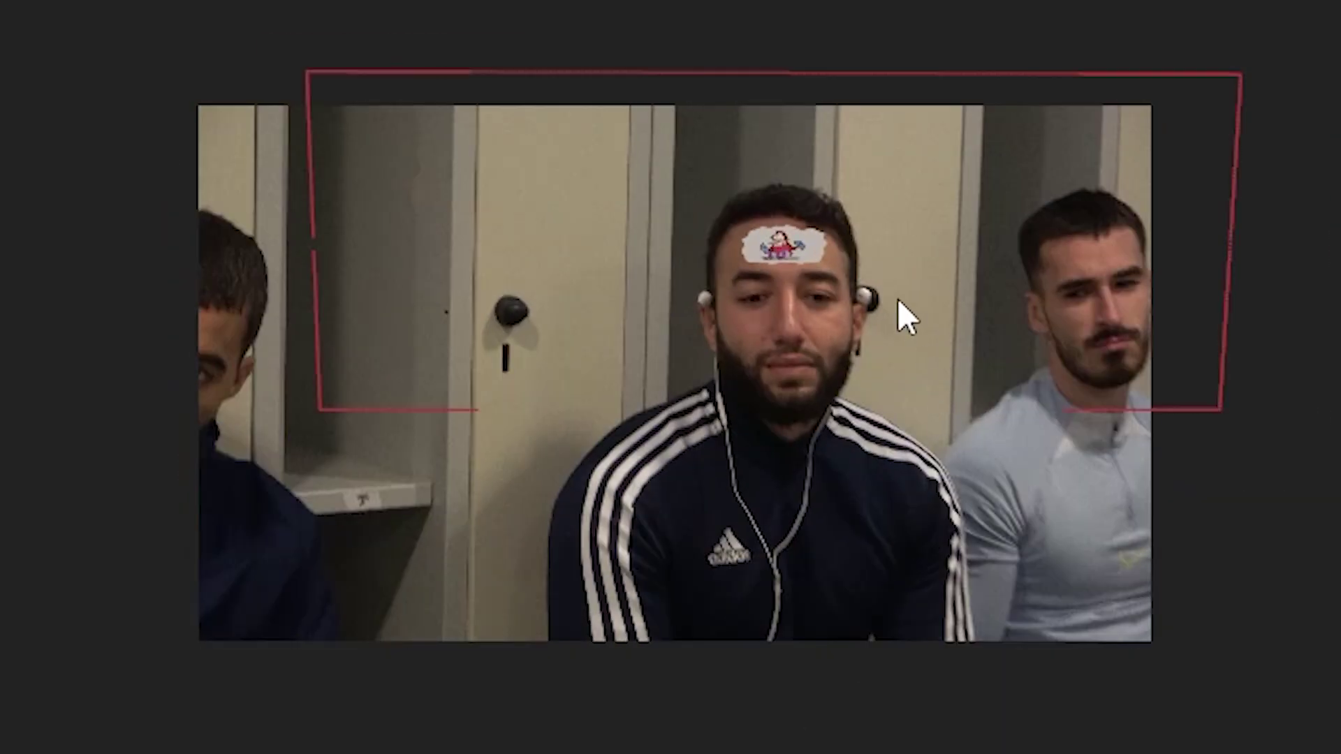
{"action": "key", "text": "space"}
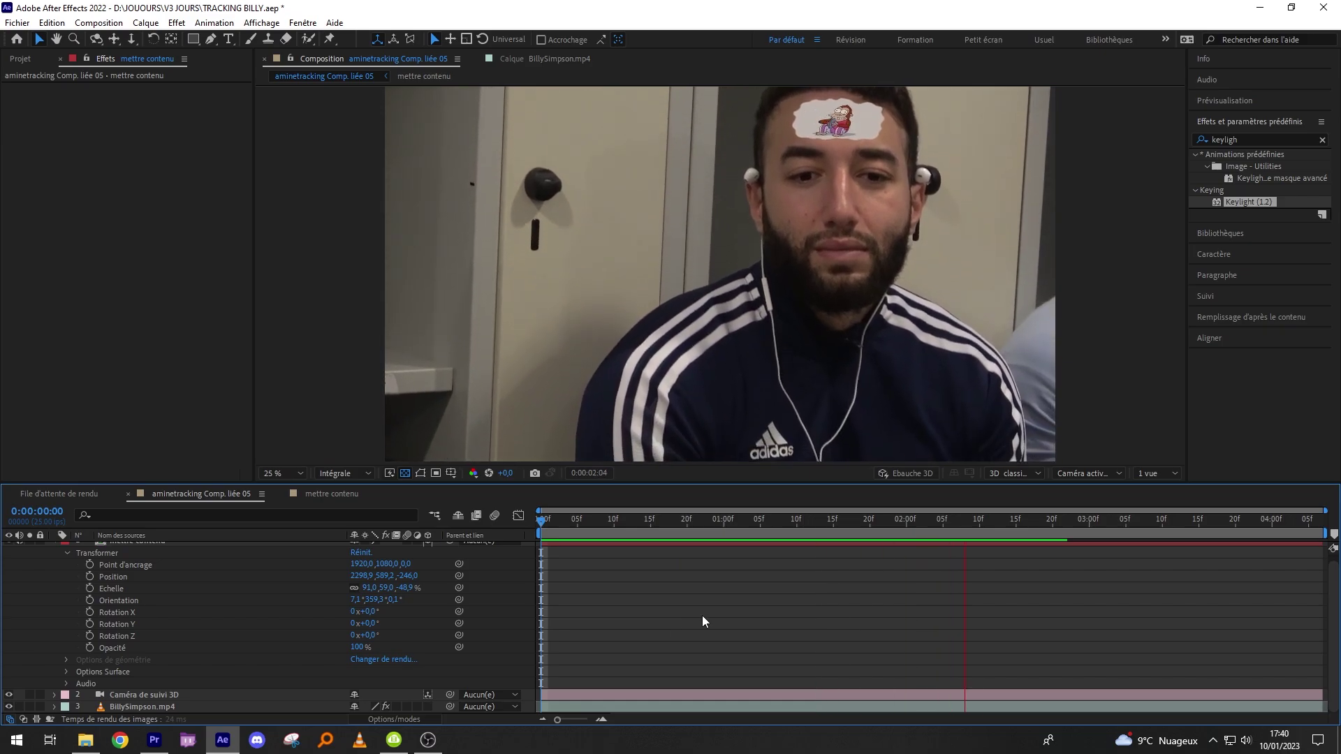
{"action": "key", "text": "space"}
- Draw an elliptical mask around the monkey in the mettre contenu precomp
{"action": "left_click", "coordinate": [332, 494]}
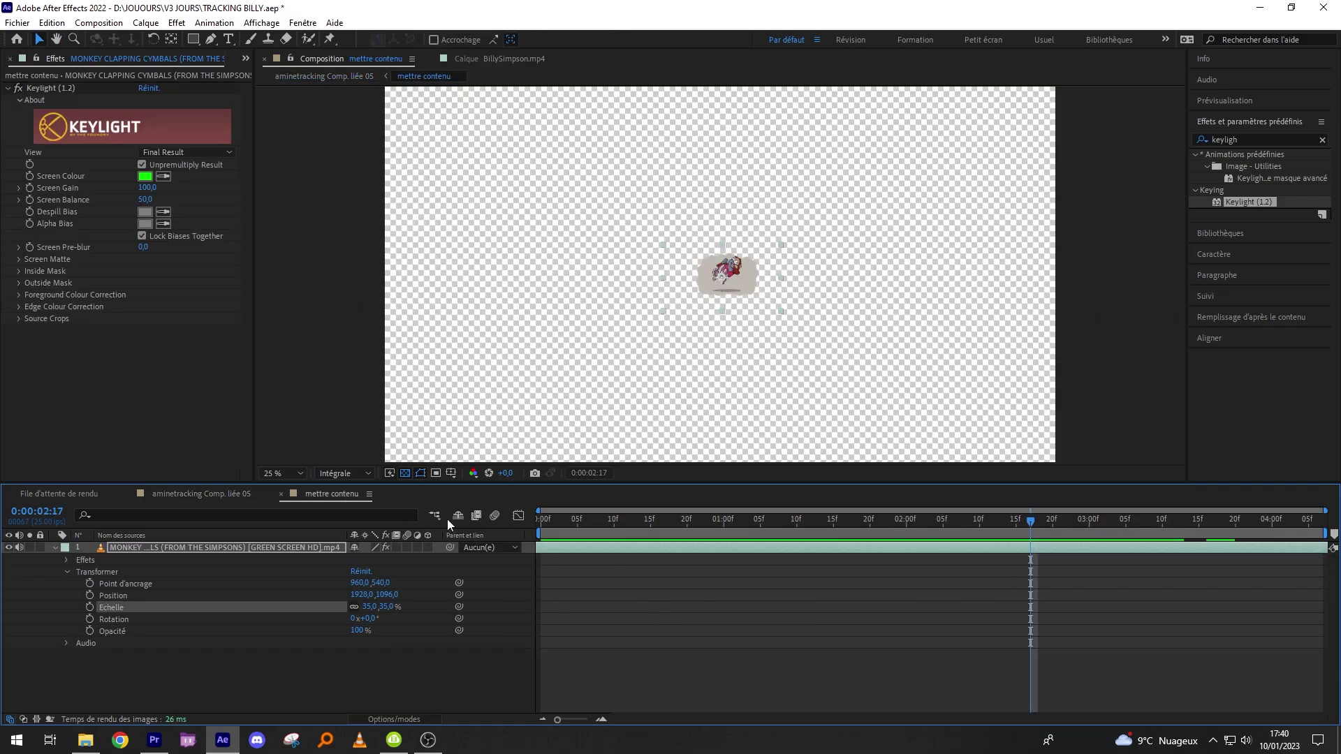
{"action": "key", "text": "slash"}
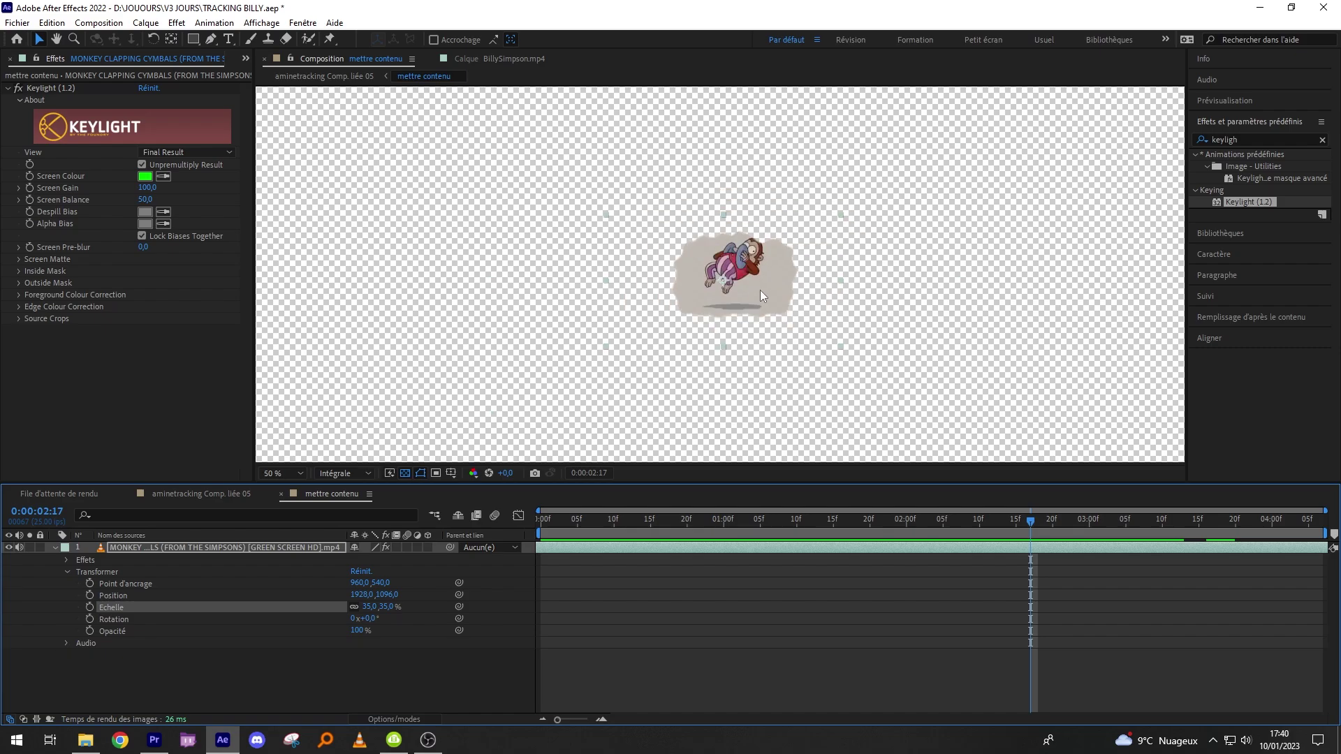
{"action": "left_click", "coordinate": [197, 39]}
{"action": "left_click", "coordinate": [198, 41]}
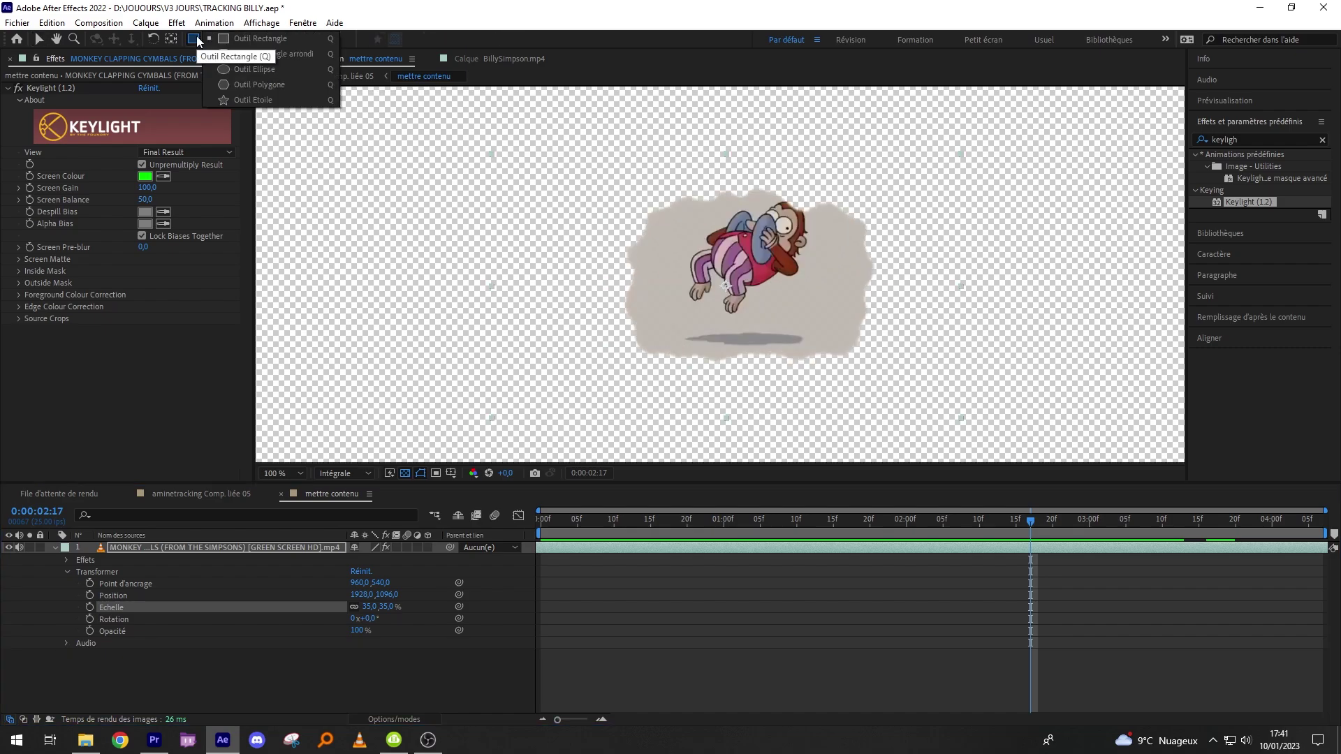
{"action": "left_click", "coordinate": [268, 71]}
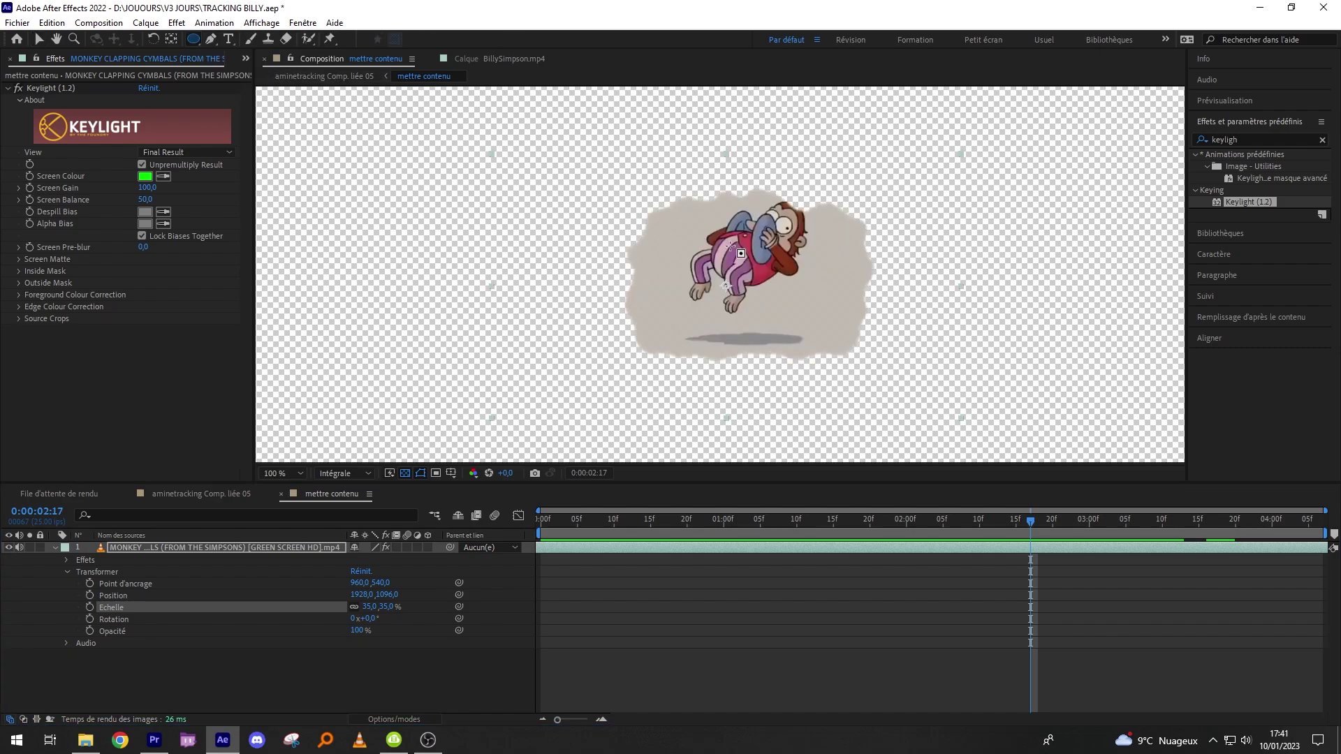
{"action": "left_click_drag", "start_coordinate": [561, 166], "coordinate": [960, 405]}
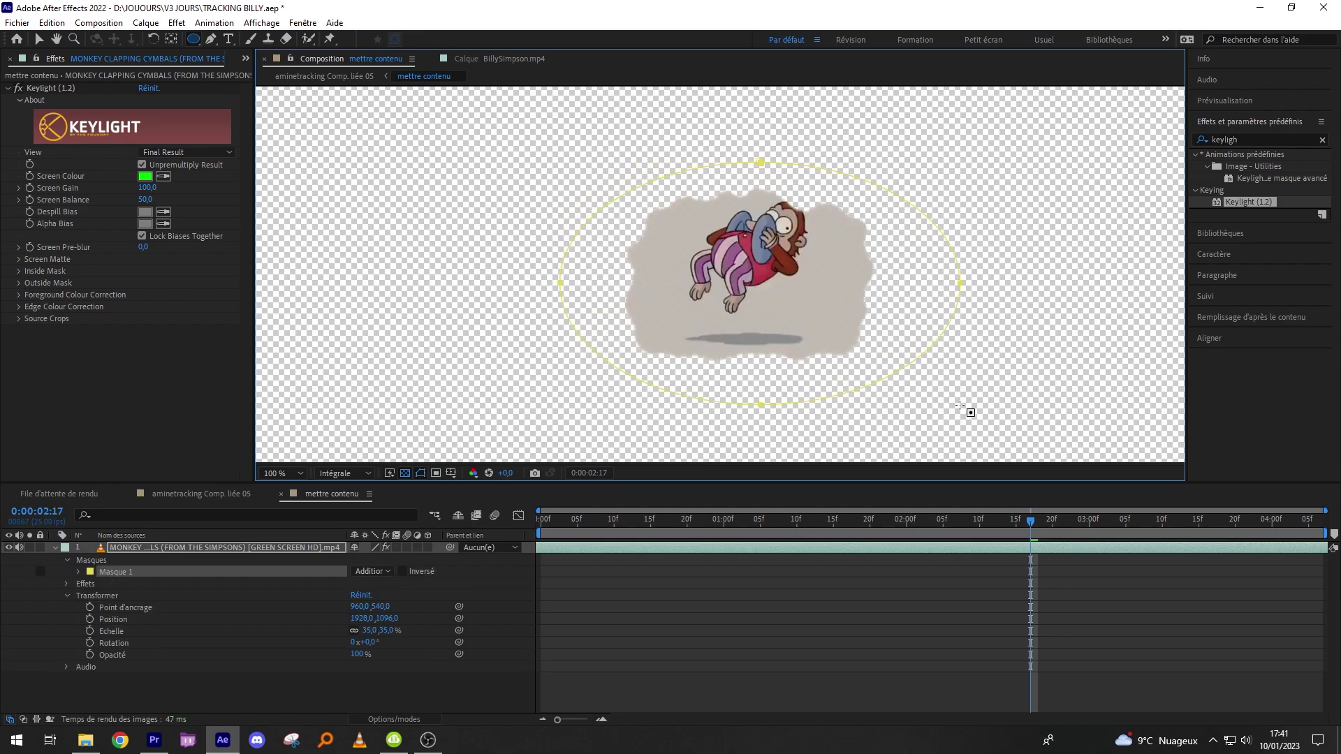
- Feather the mask edge to about 722 px and go back to aminetracking Comp. liée 05
{"action": "left_click", "coordinate": [78, 571]}
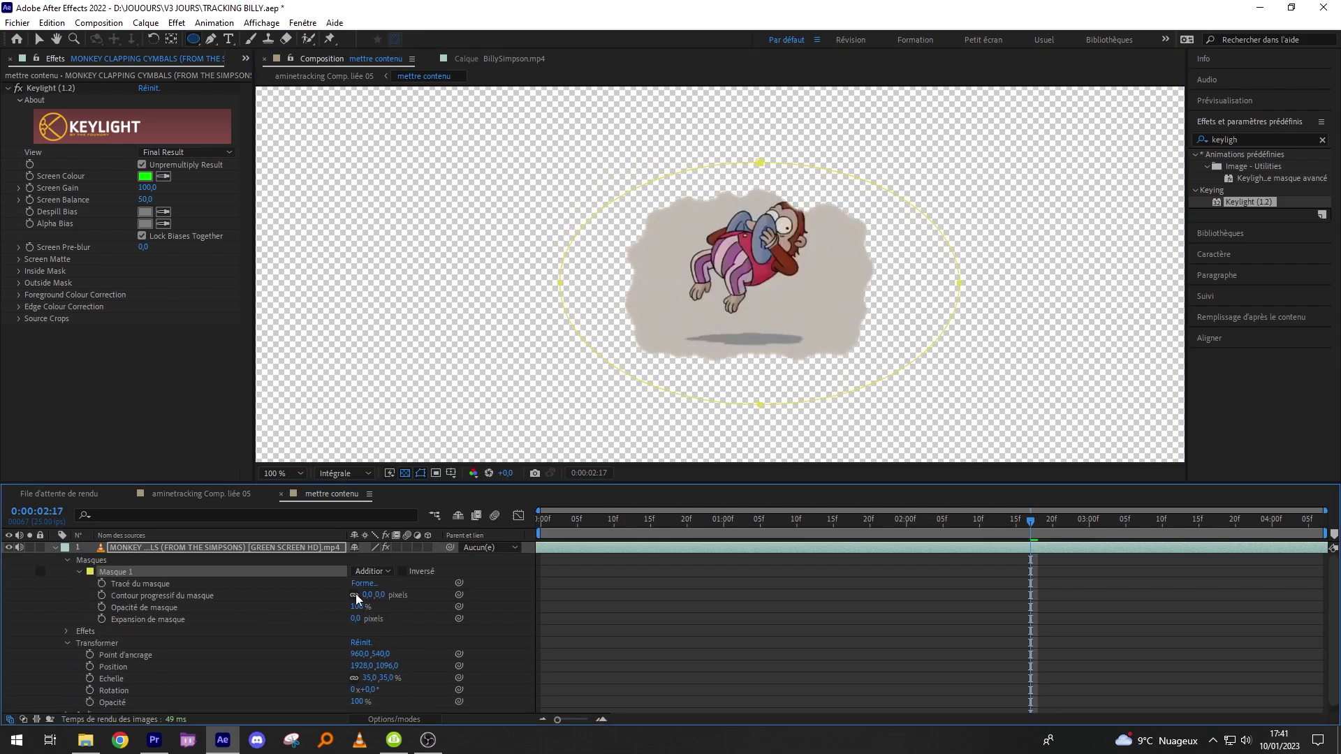
{"action": "left_click_drag", "start_coordinate": [367, 594], "coordinate": [665, 602]}
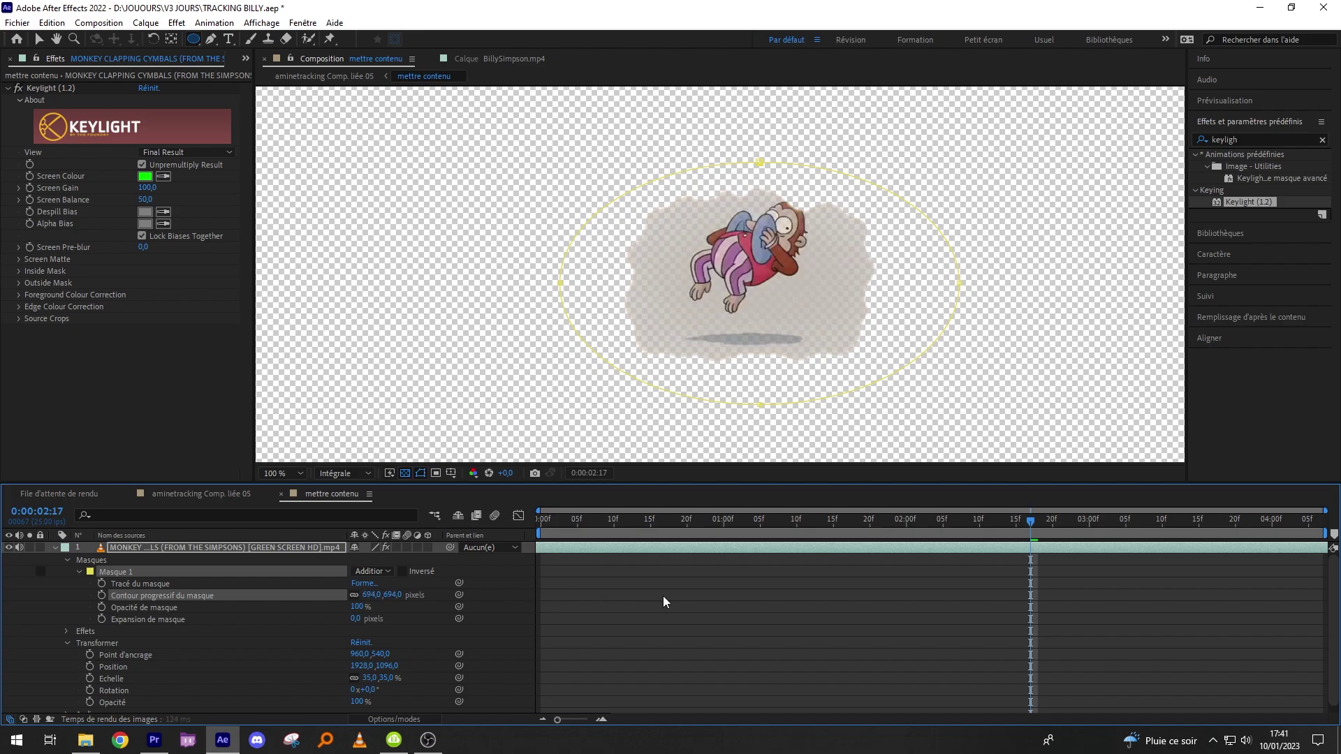
{"action": "left_click_drag", "start_coordinate": [310, 595], "coordinate": [384, 595]}
{"action": "left_click", "coordinate": [751, 606]}
{"action": "left_click", "coordinate": [197, 494]}
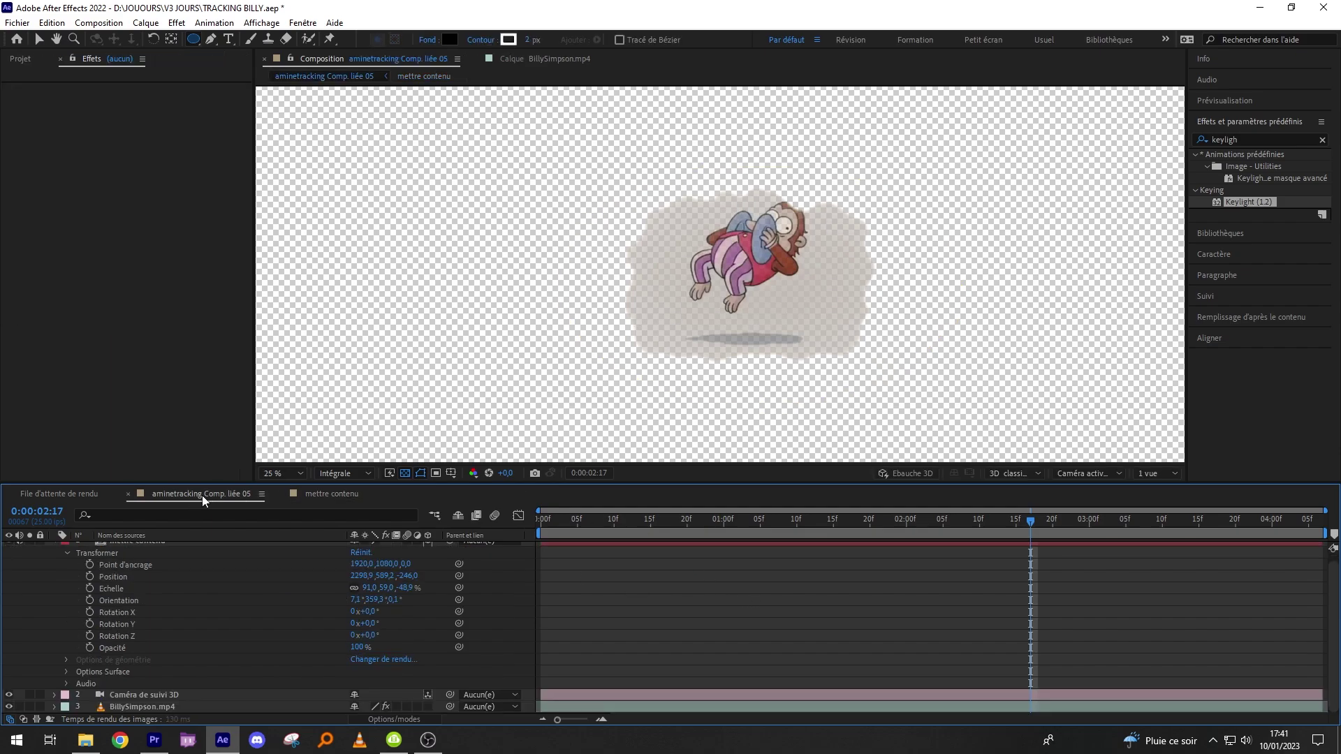
- Zoom out to the full webcam frame and play back the comp with the forehead monkey
{"action": "key", "text": "comma"}
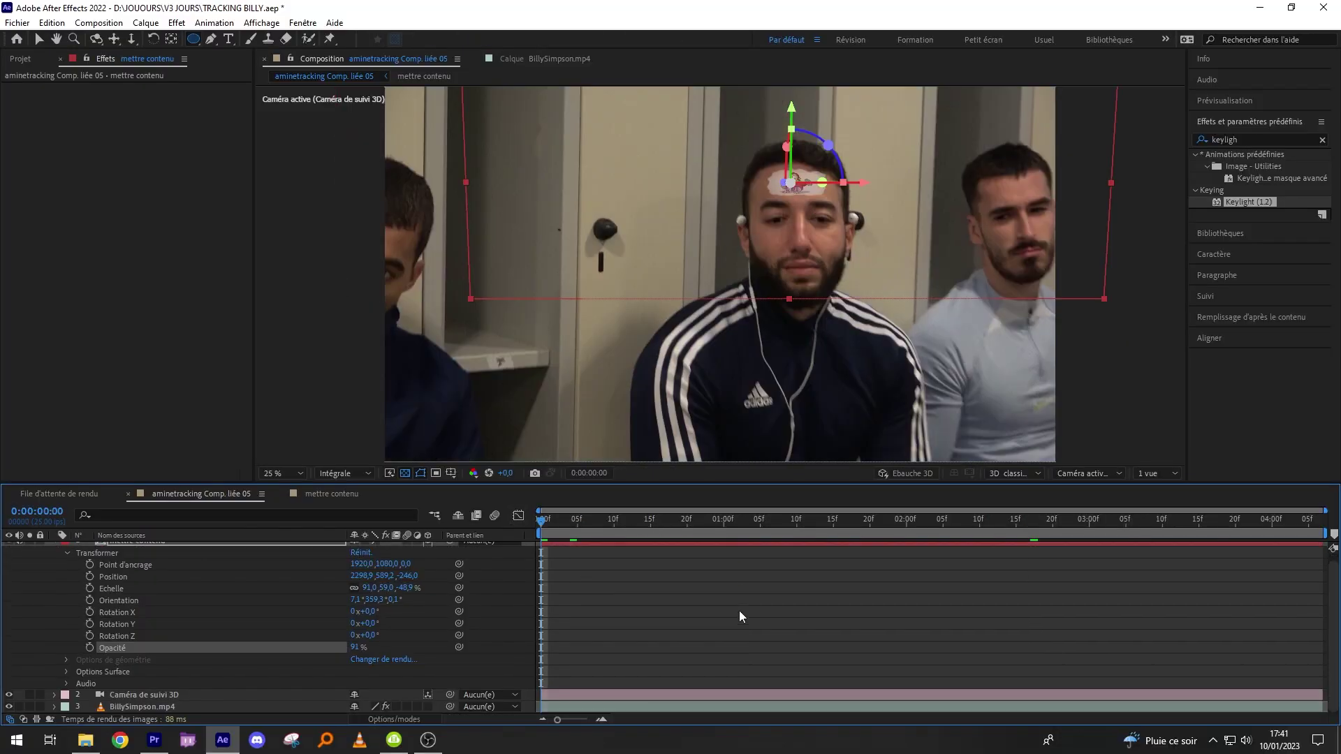
{"action": "left_click", "coordinate": [739, 610]}
{"action": "key", "text": "space"}
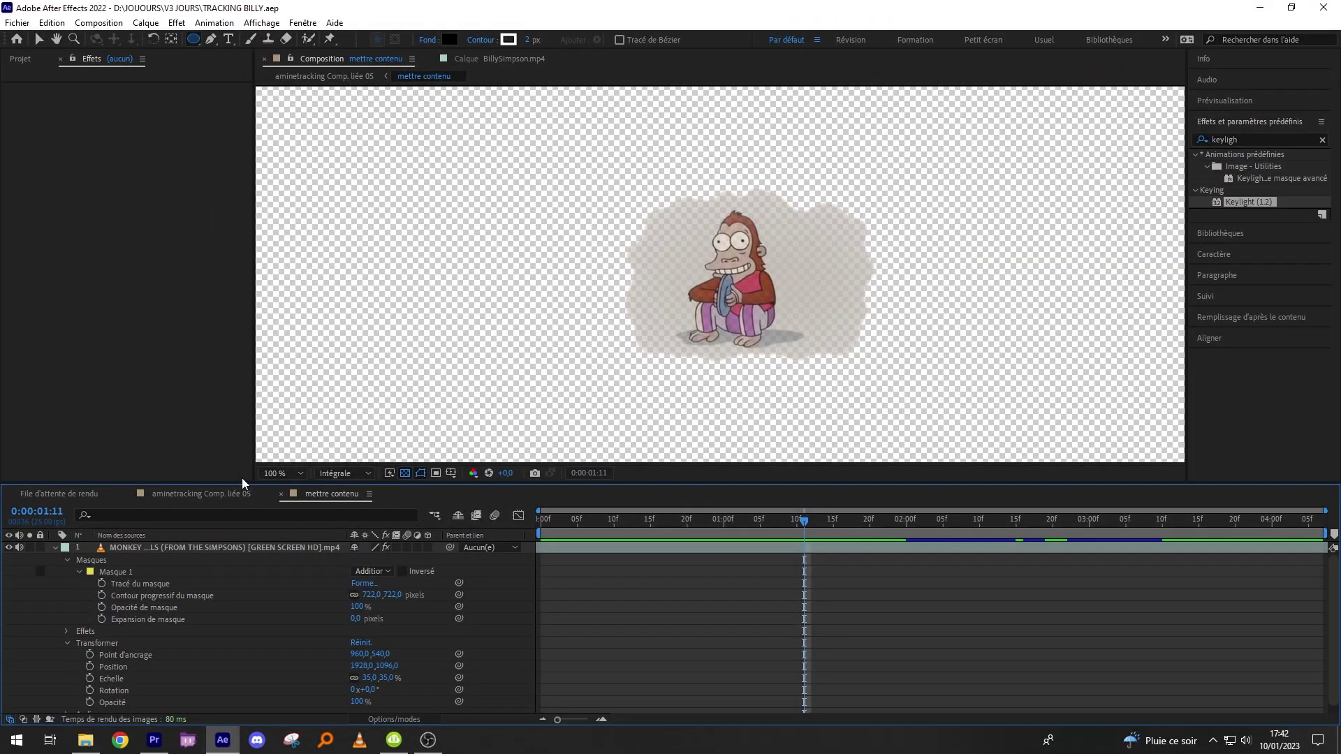
{"action": "left_click", "coordinate": [213, 496]}
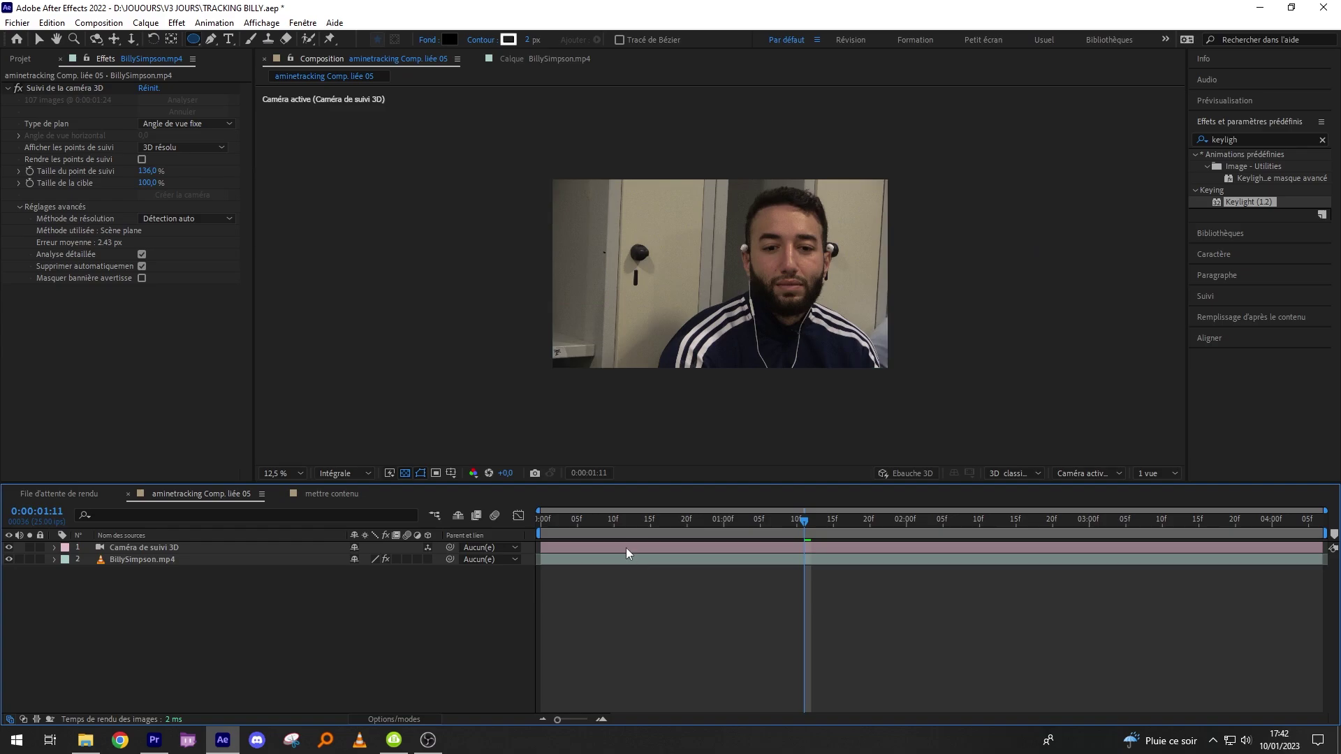
- Pick track points on the wall left of the man, create a tracked magenta solid there, and preview it
{"action": "left_click", "coordinate": [626, 548]}
{"action": "left_click_drag", "start_coordinate": [148, 170], "coordinate": [215, 178]}
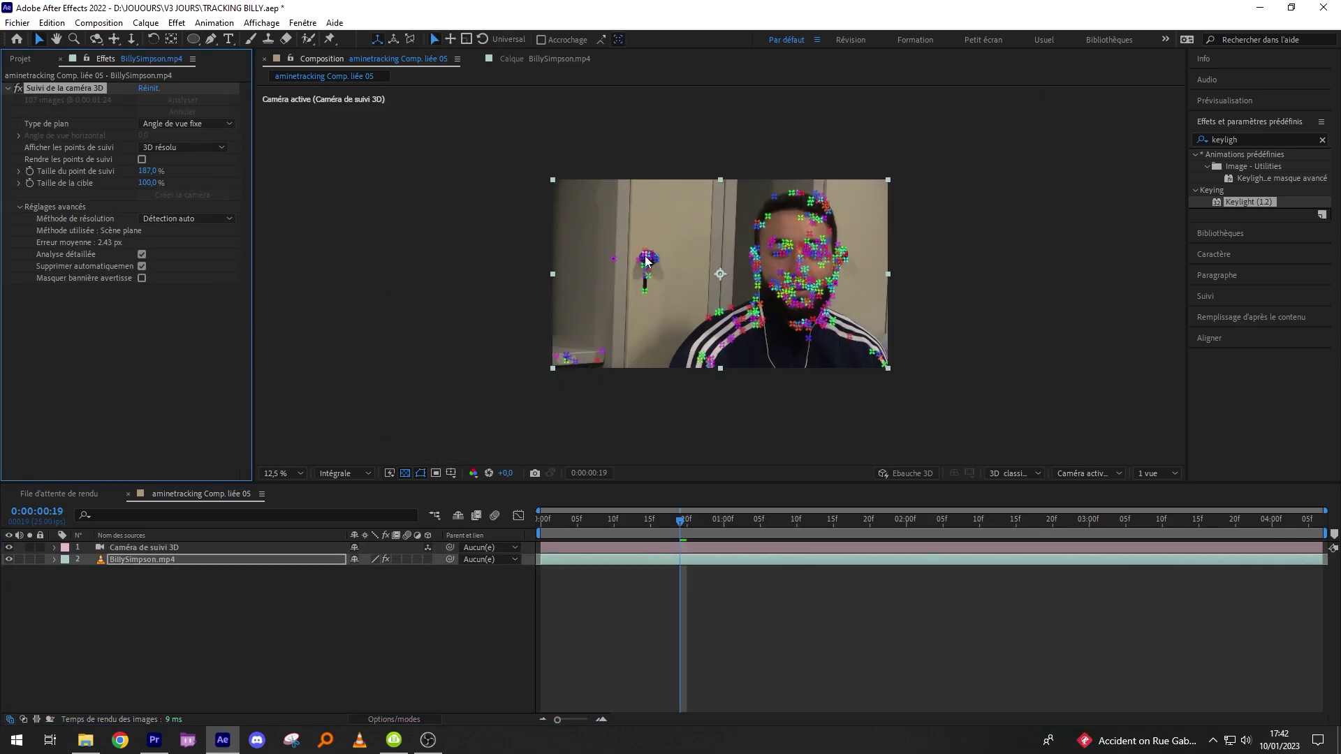
{"action": "left_click", "coordinate": [597, 292]}
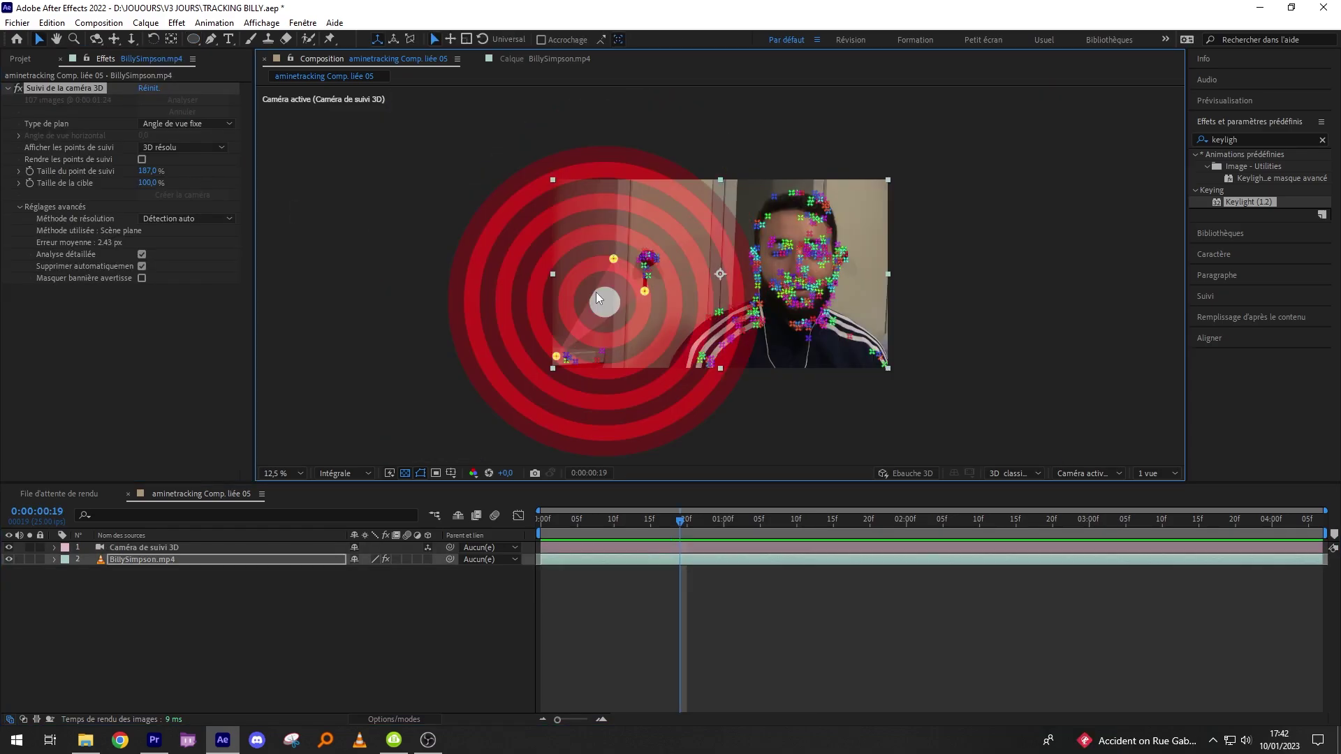
{"action": "right_click", "coordinate": [640, 431]}
{"action": "left_click", "coordinate": [705, 372]}
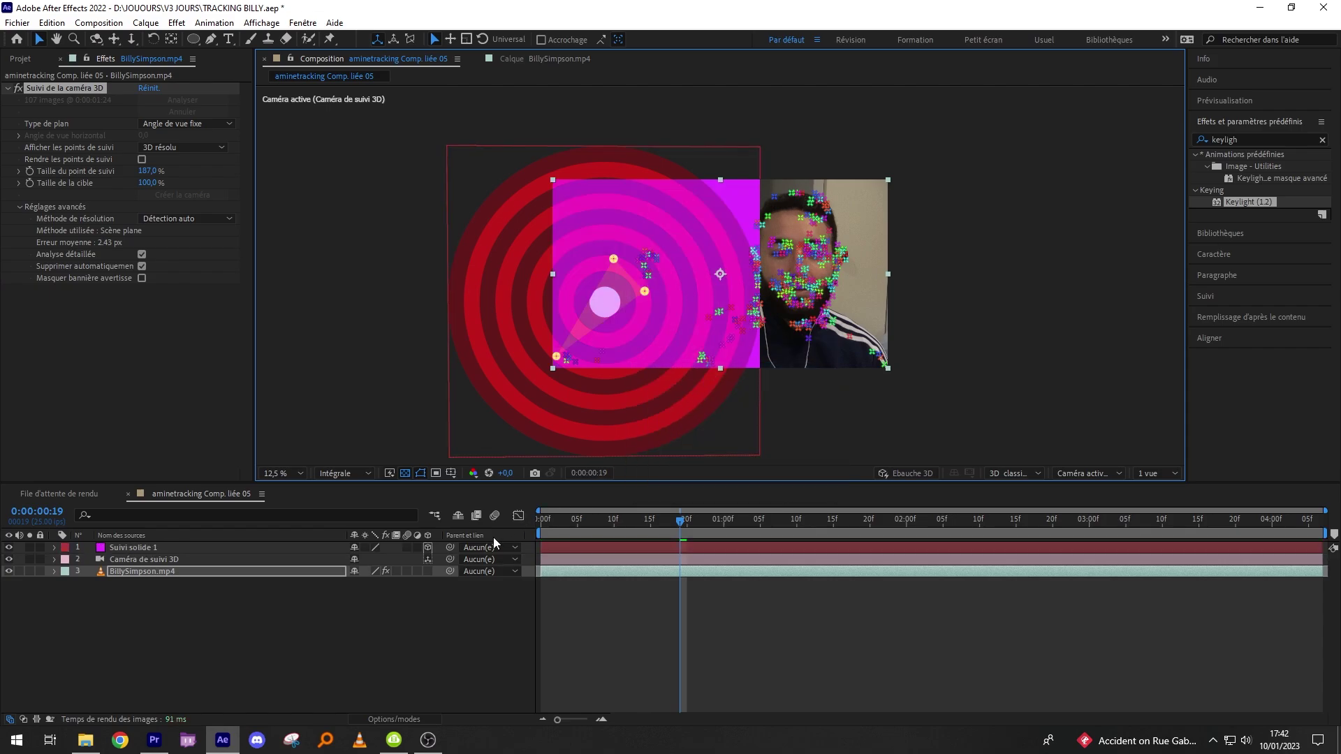
{"action": "key", "text": "space"}
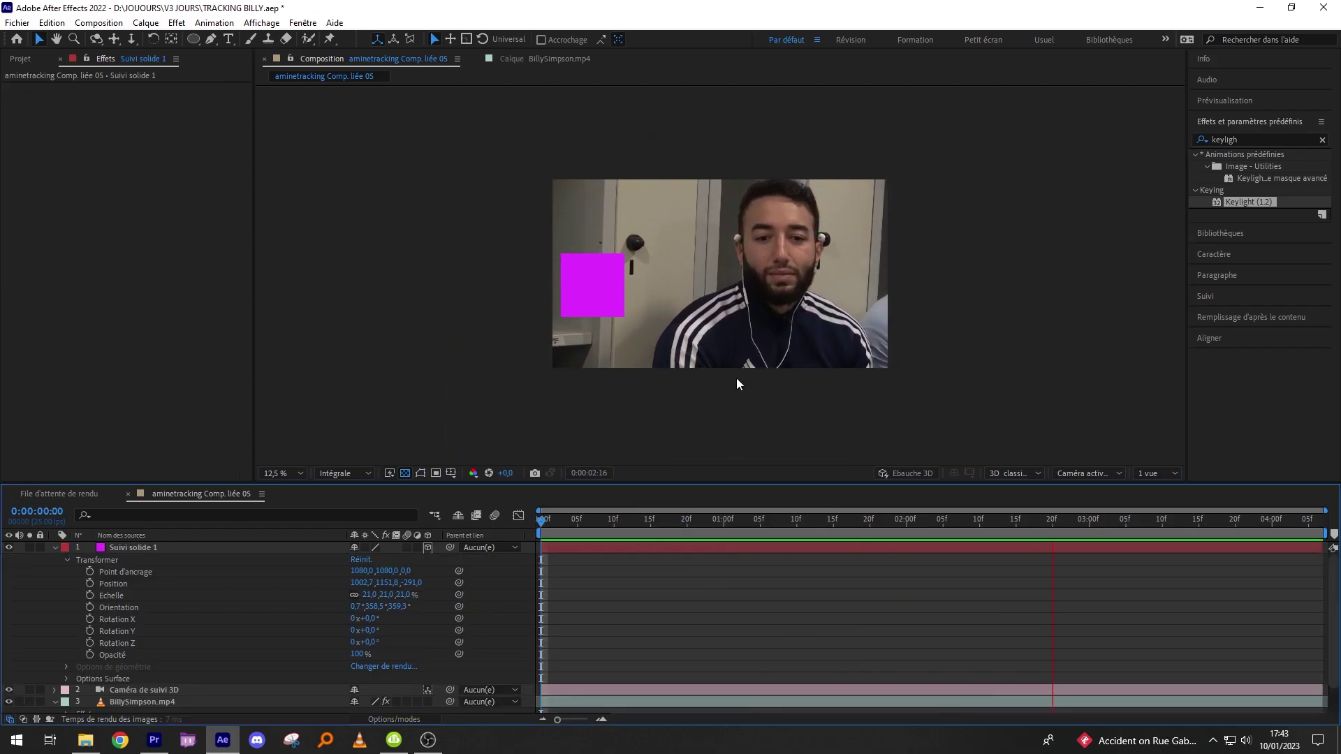
{"action": "right_click", "coordinate": [150, 547]}
- Pre-compose the magenta solid, then delete the solid inside the new precomp
{"action": "left_click", "coordinate": [203, 453]}
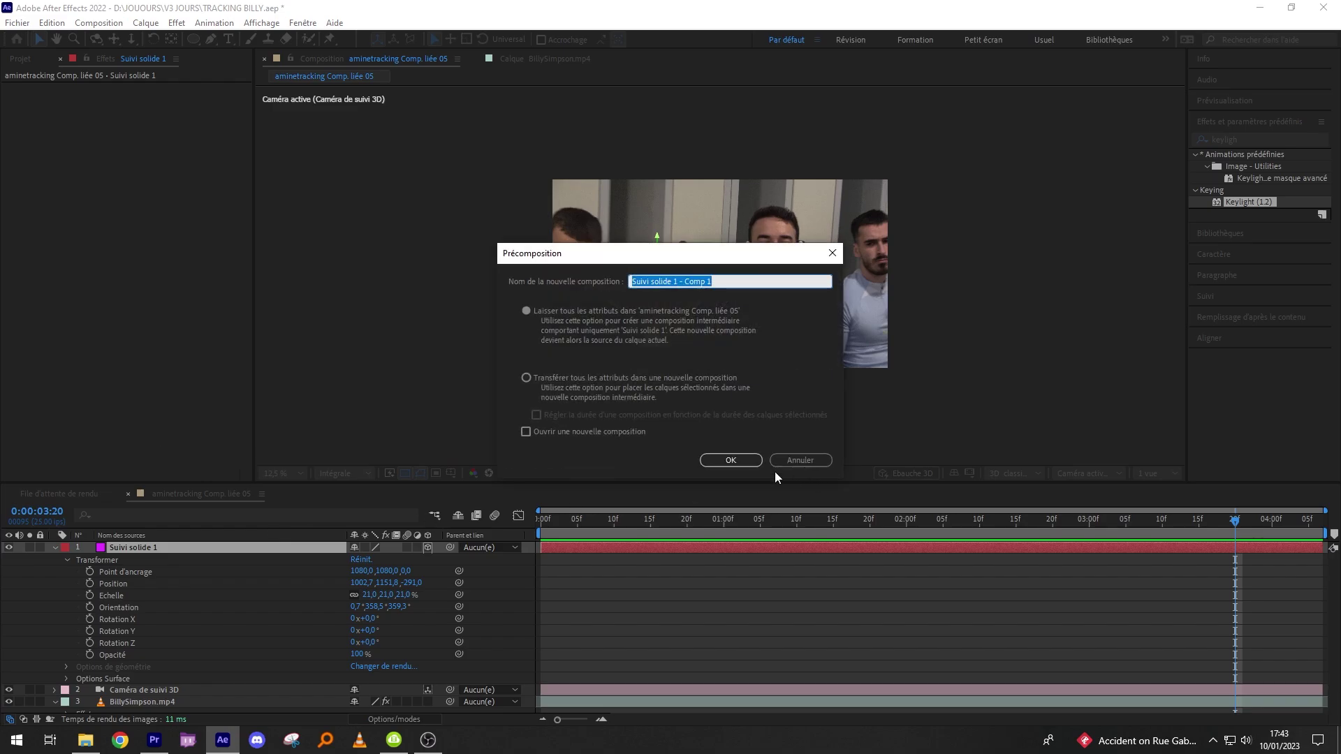
{"action": "key", "text": "Return"}
{"action": "left_click", "coordinate": [174, 548]}
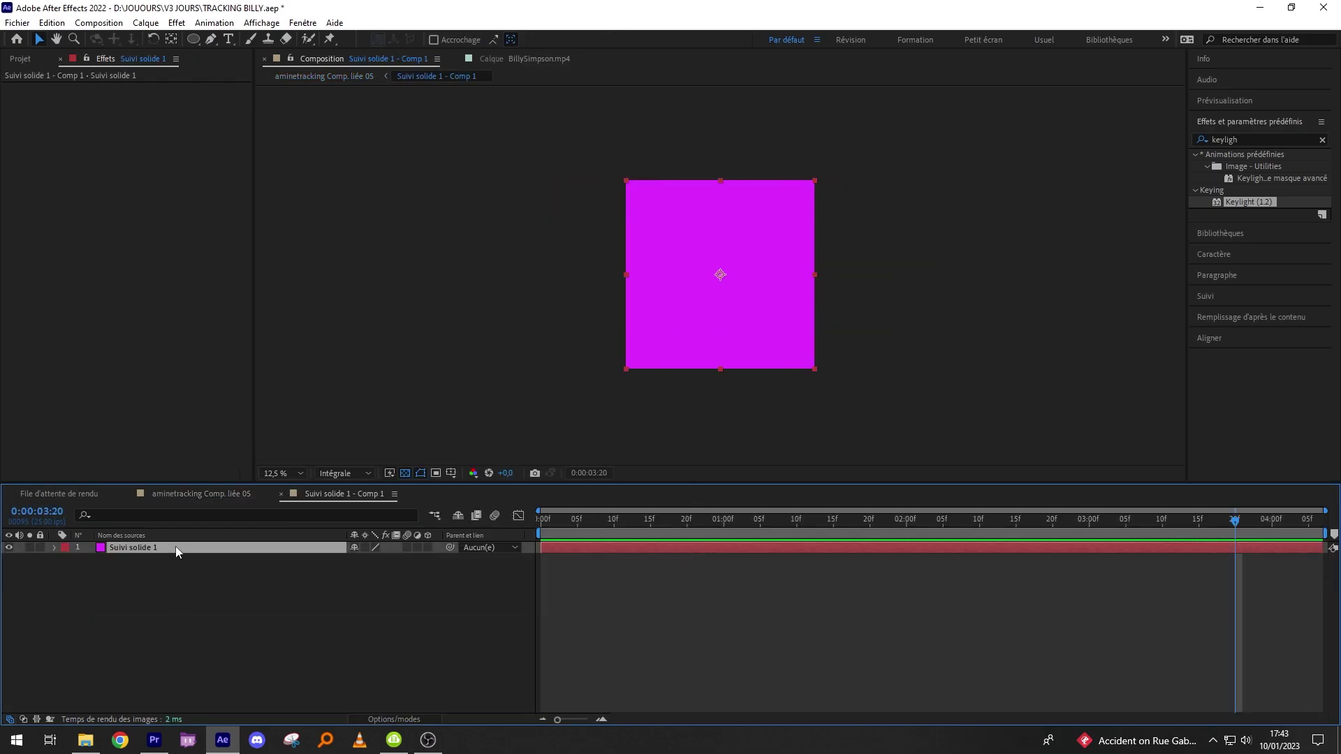
{"action": "key", "text": "Delete"}
- Write the yellow text 'ratio' in the precomp with the Type tool
{"action": "key", "text": "ctrl+t"}
{"action": "left_click", "coordinate": [670, 271]}
{"action": "type", "text": "ratio"}
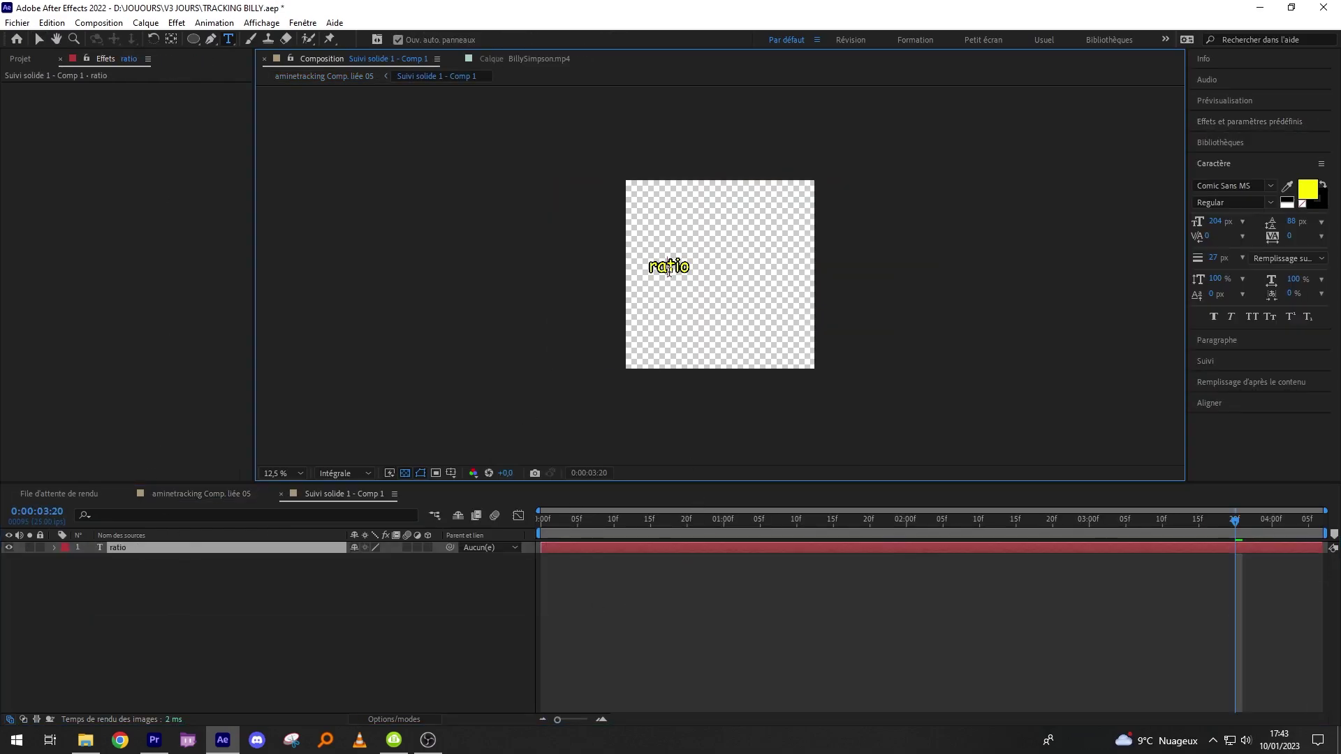
- Return to the main comp and preview the 'ratio' text tracking on the locker wall
{"action": "left_click", "coordinate": [202, 494]}
{"action": "key", "text": "space"}
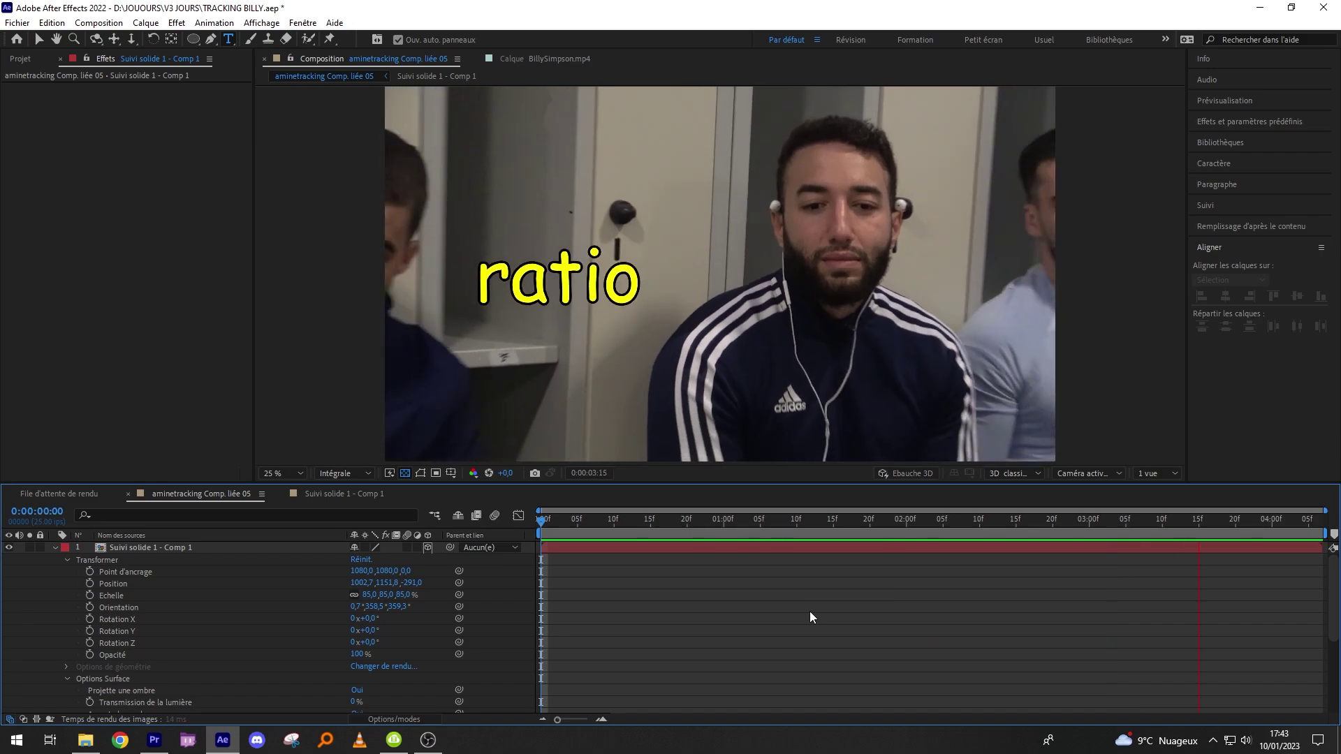
{"action": "left_click", "coordinate": [444, 748]}
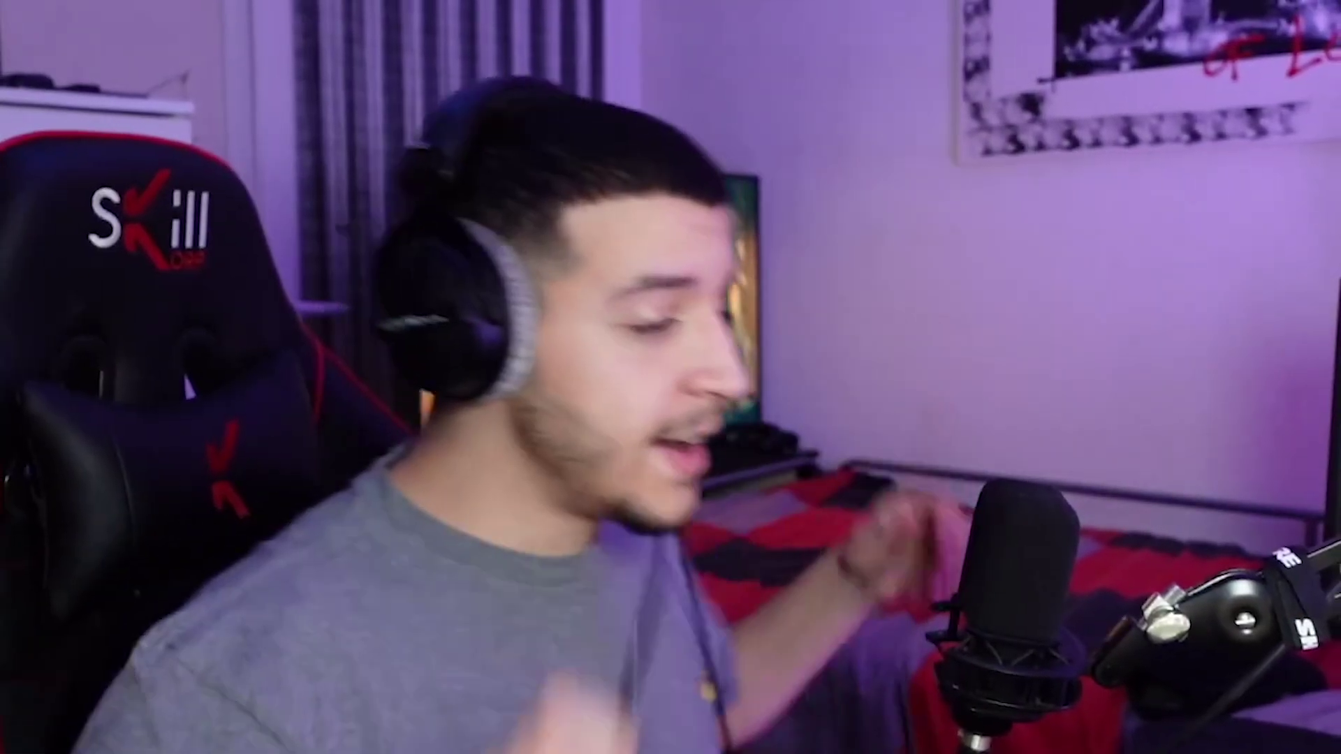